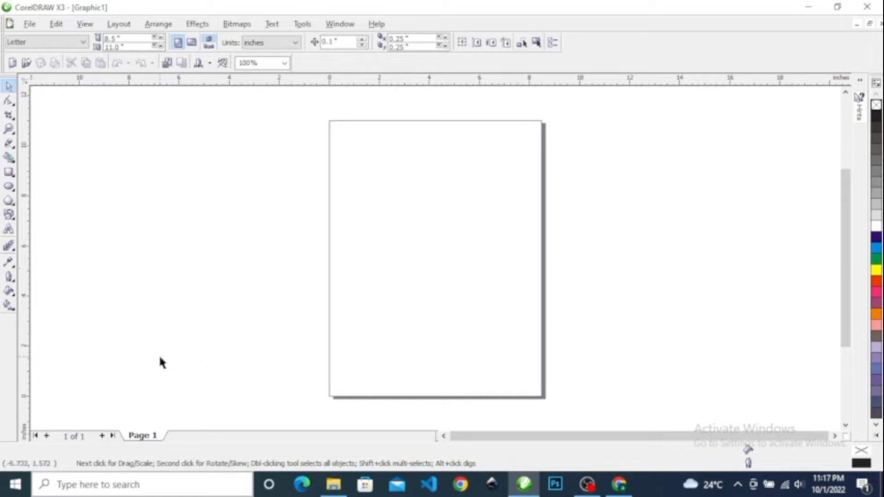
# Step: Switch to Chrome, search Google Images for "logo keren" and look through the example logos
pyautogui.click(619, 483)
pyautogui.click(341, 256)
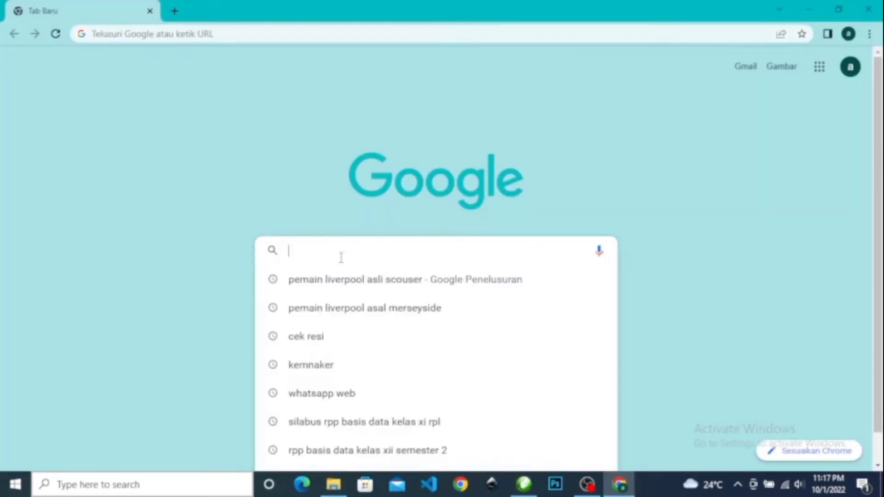
pyautogui.write('logo')
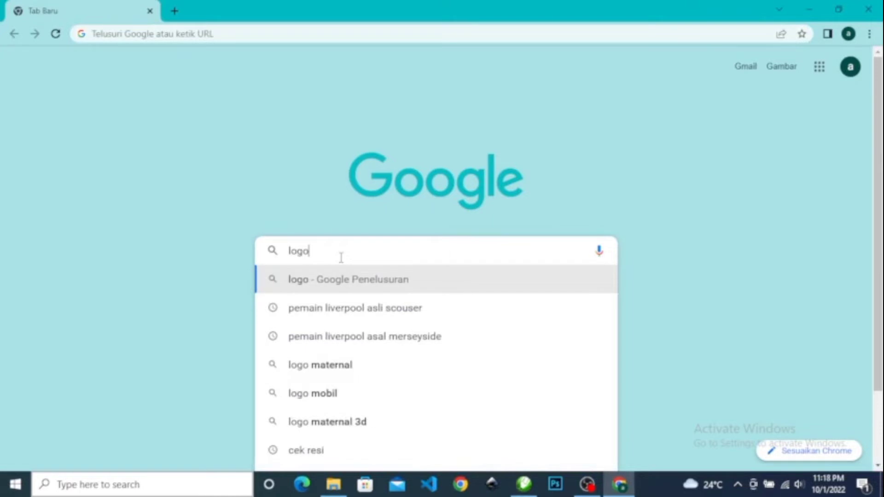
pyautogui.write(' keren')
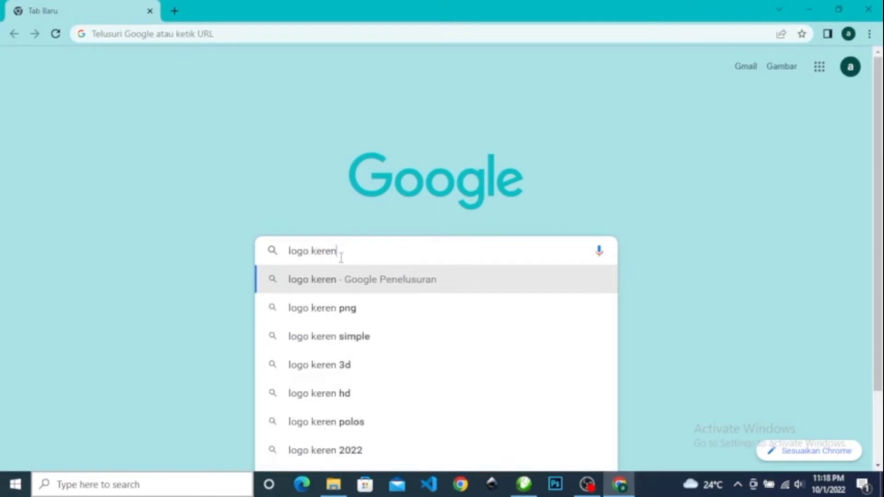
pyautogui.press('Return')
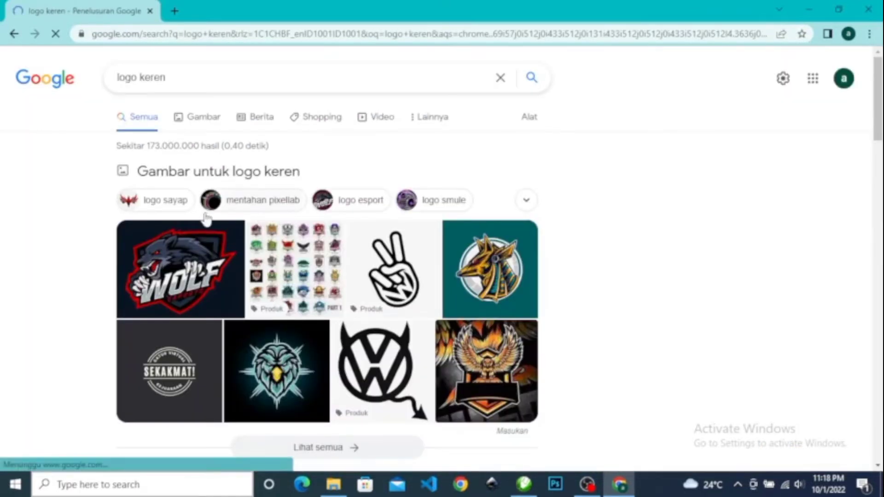
pyautogui.click(197, 120)
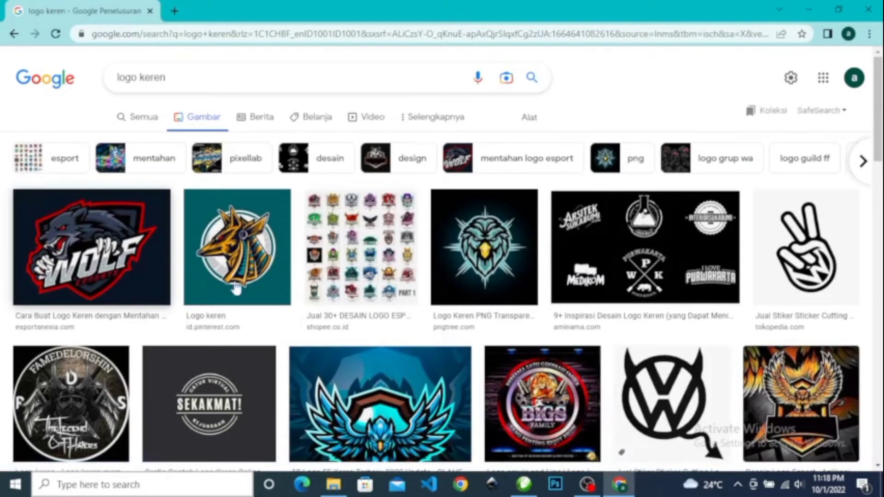
pyautogui.scroll(-3, 236, 288)
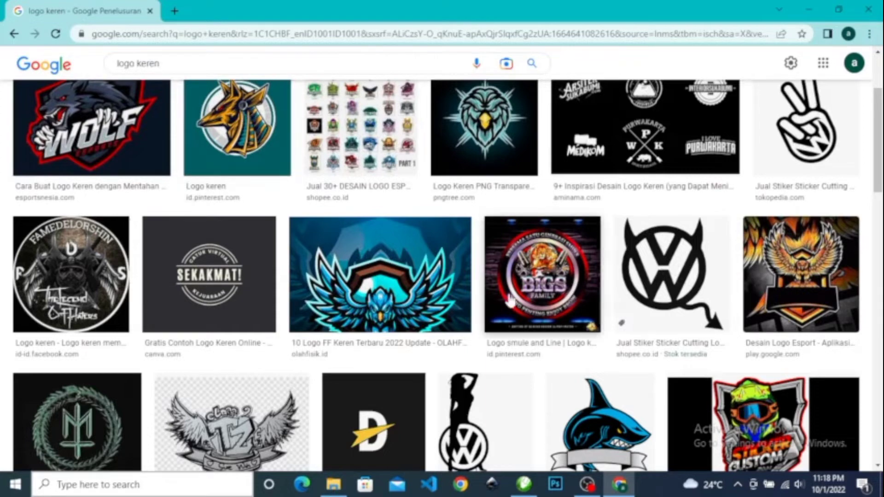
pyautogui.scroll(3, 489, 299)
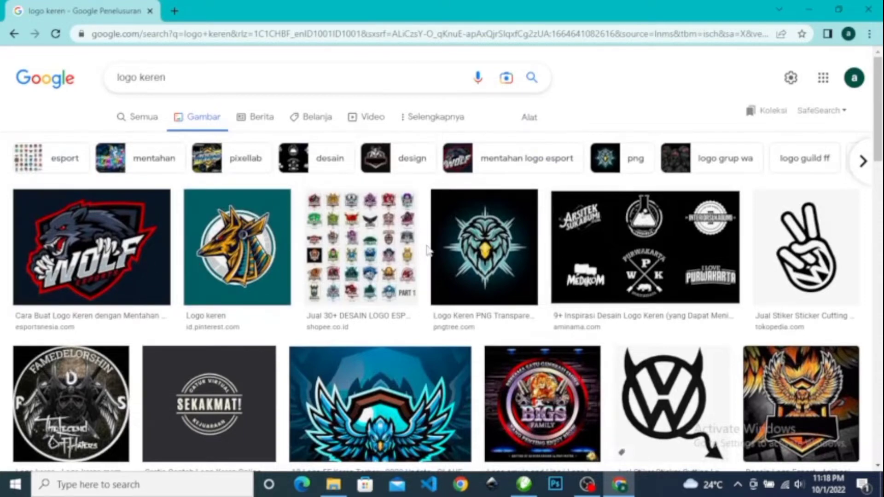
pyautogui.scroll(-2, 220, 304)
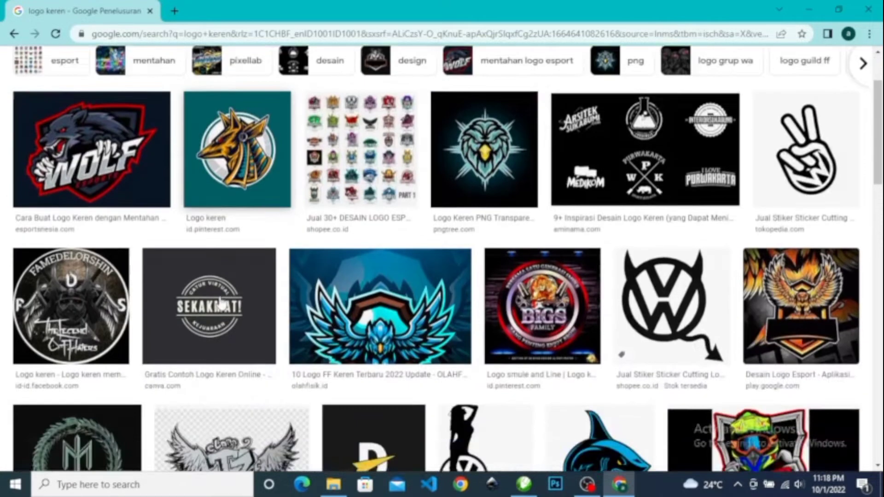
pyautogui.scroll(-2, 220, 305)
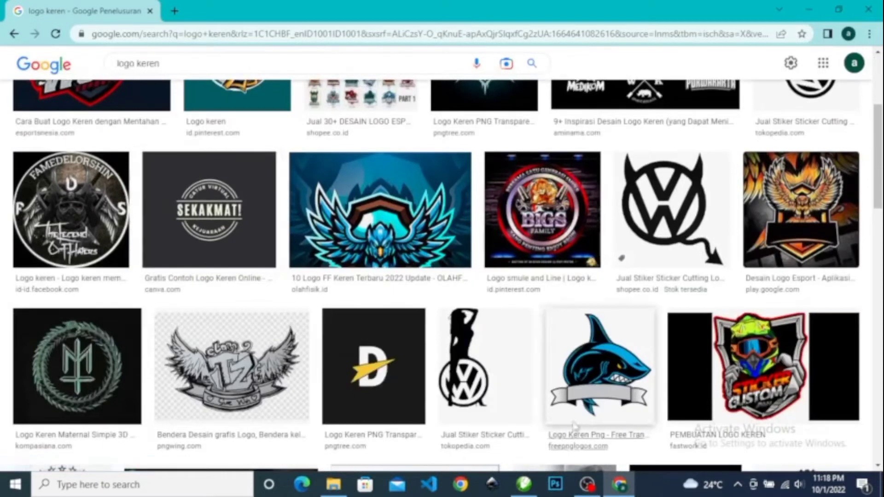
# Step: Switch to CorelDRAW, draw a rectangle about 5.25 by 4.94 inches across the page's left edge and fill it black
pyautogui.click(530, 488)
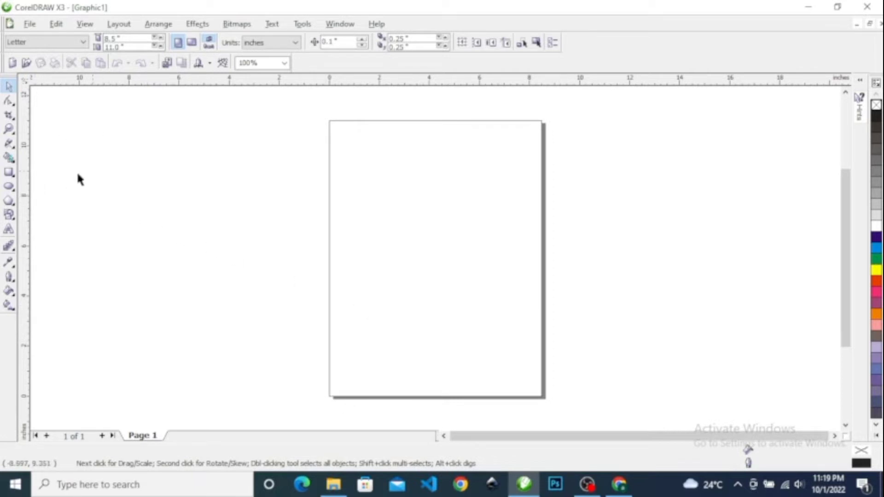
pyautogui.click(9, 172)
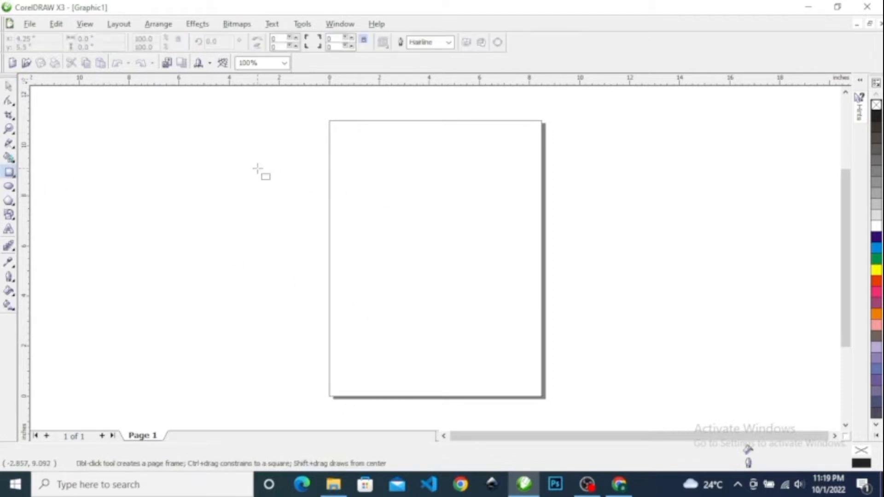
pyautogui.moveTo(257, 168); pyautogui.dragTo(389, 291)
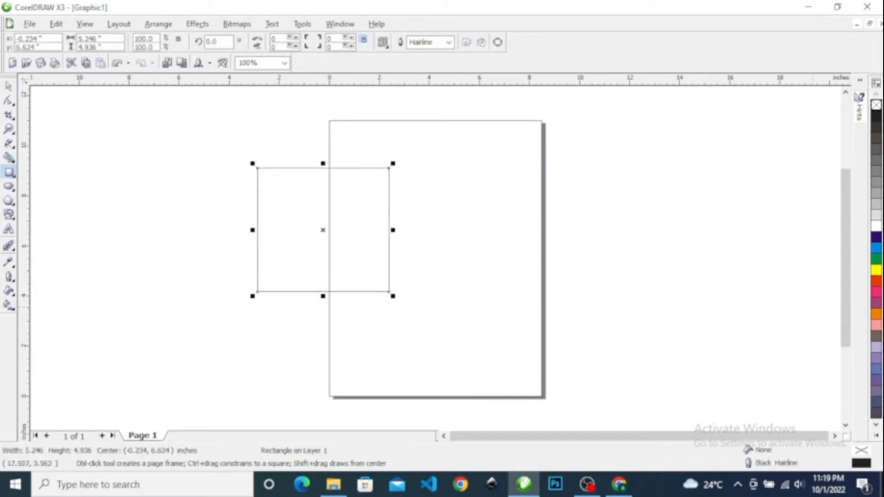
pyautogui.click(876, 118)
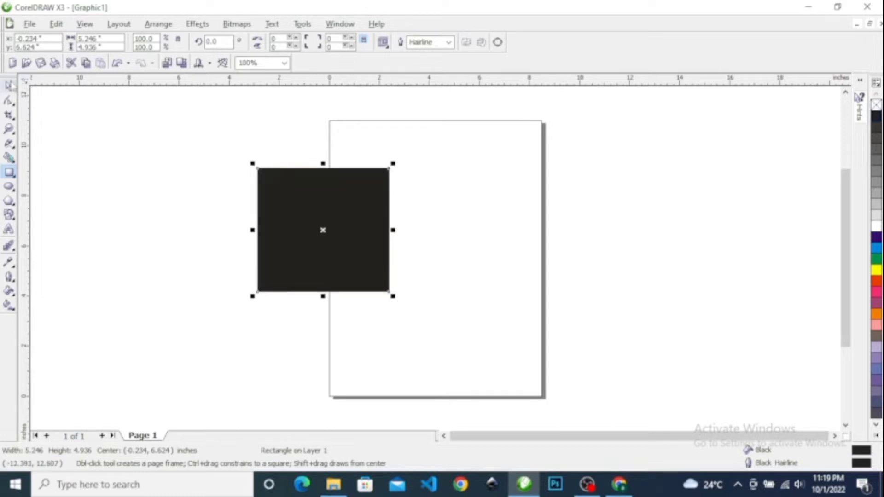
pyautogui.click(9, 86)
pyautogui.click(120, 123)
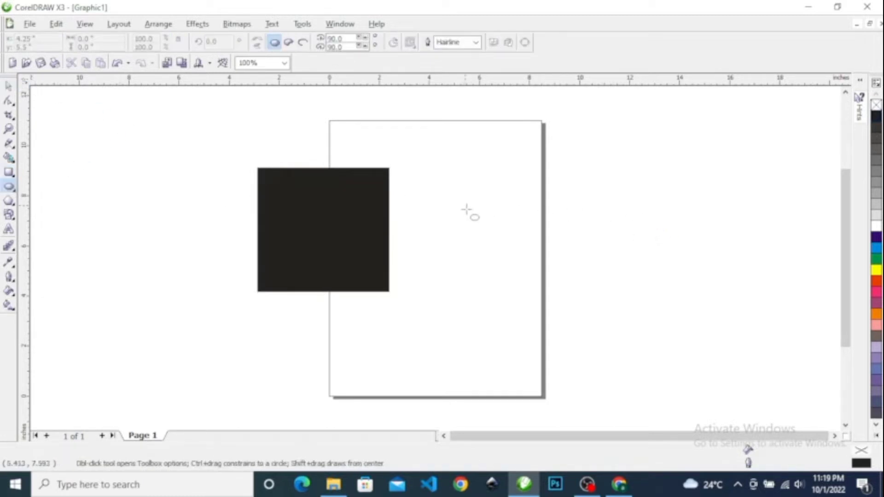
# Step: Draw a circle about 6.13 inches in diameter across the page's right edge and fill it blue
pyautogui.moveTo(459, 201); pyautogui.dragTo(574, 362)
pyautogui.click(10, 86)
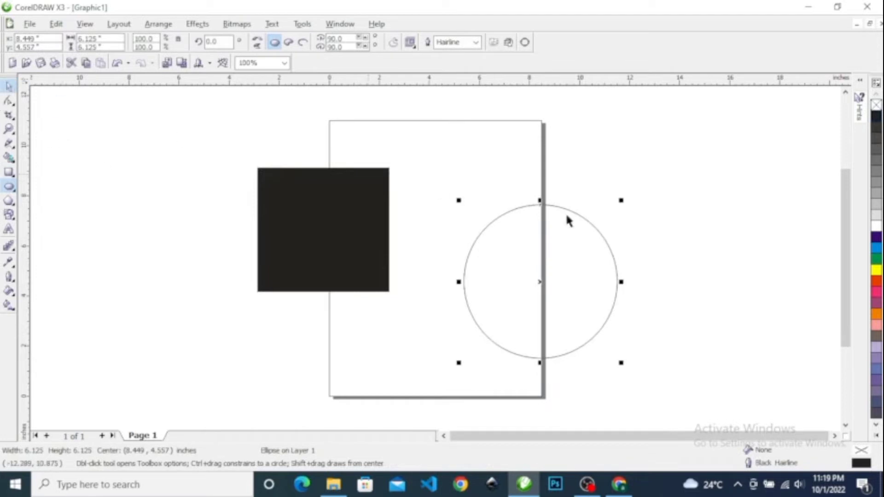
pyautogui.click(876, 237)
pyautogui.click(713, 238)
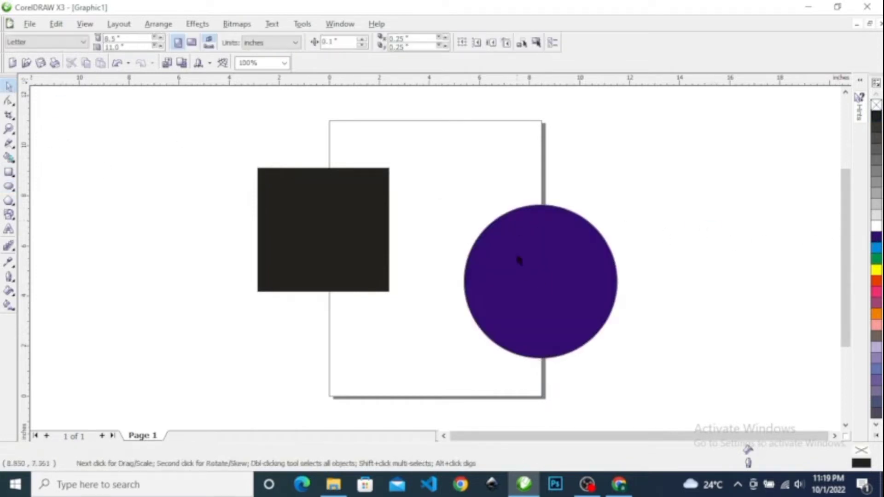
# Step: Move the blue circle beside the black rectangle and try overlapping it onto the rectangle's right side
pyautogui.moveTo(509, 247); pyautogui.dragTo(482, 230)
pyautogui.click(622, 208)
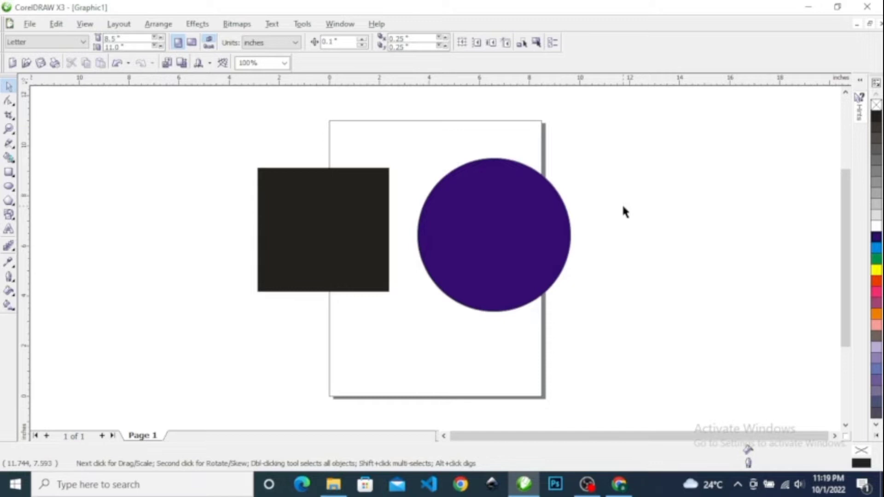
pyautogui.click(499, 241)
pyautogui.moveTo(551, 237); pyautogui.dragTo(489, 234)
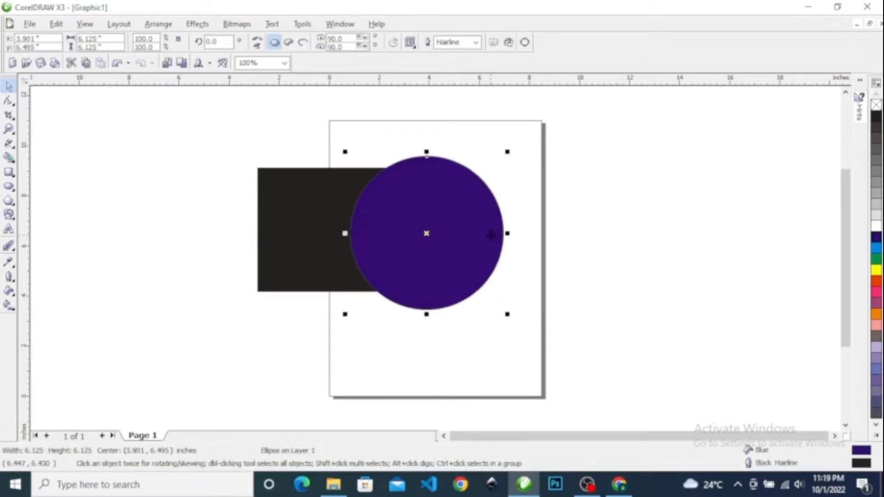
pyautogui.click(585, 222)
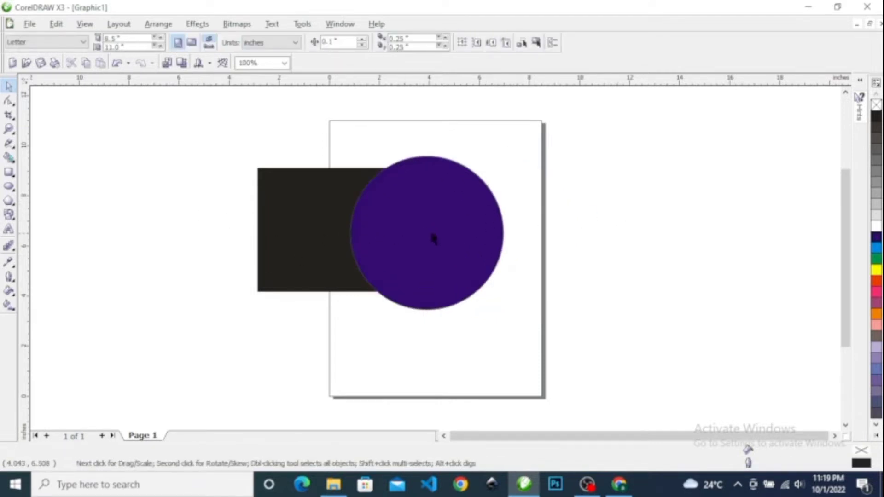
# Step: Move the blue circle off the black rectangle, up to the page's upper edge, and deselect it
pyautogui.moveTo(432, 238); pyautogui.dragTo(477, 209)
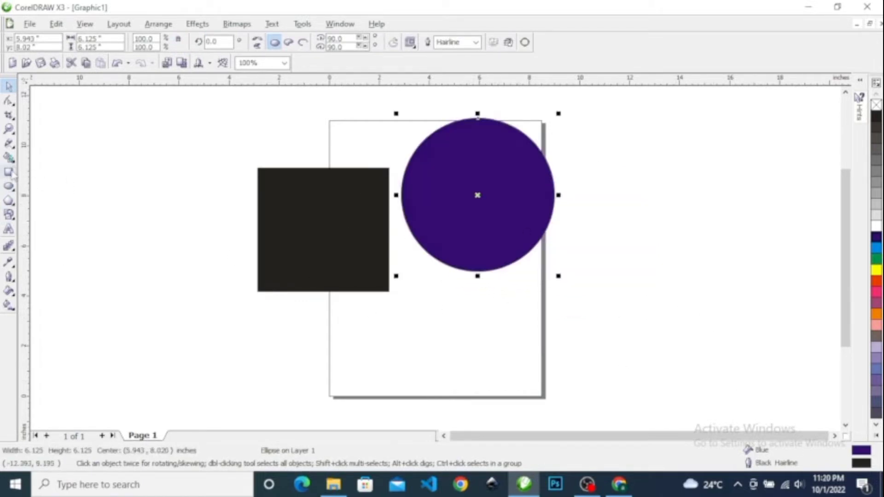
pyautogui.click(597, 269)
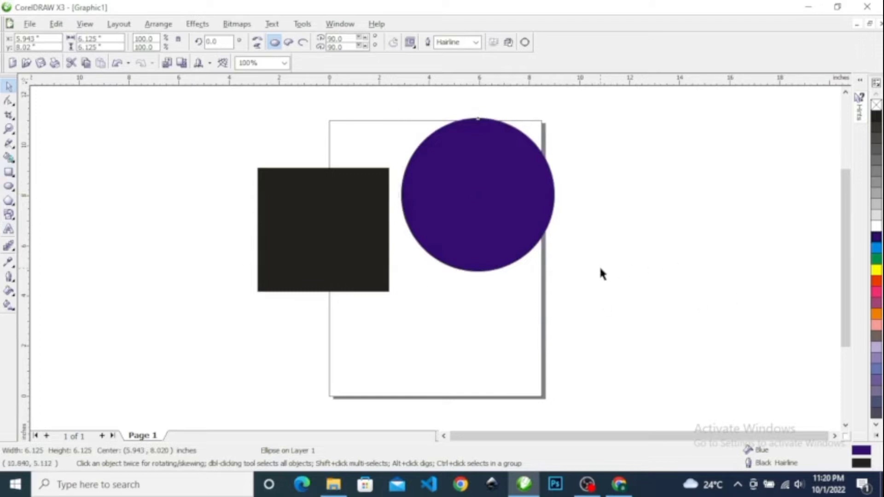
pyautogui.moveTo(614, 285); pyautogui.dragTo(729, 273)
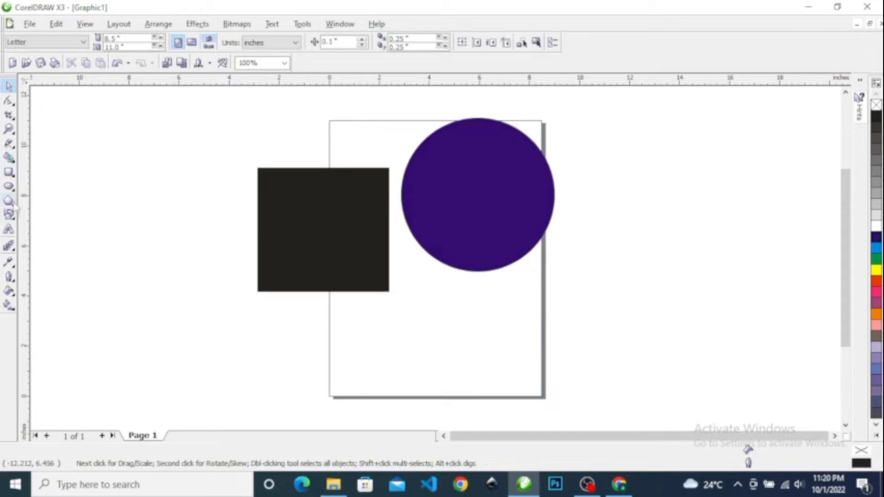
# Step: Draw two thin horizontal bars right of the page: a black one about 5.63 by 0.26 inches and a blue one above, about 5.92 by 0.21 inches
pyautogui.click(9, 174)
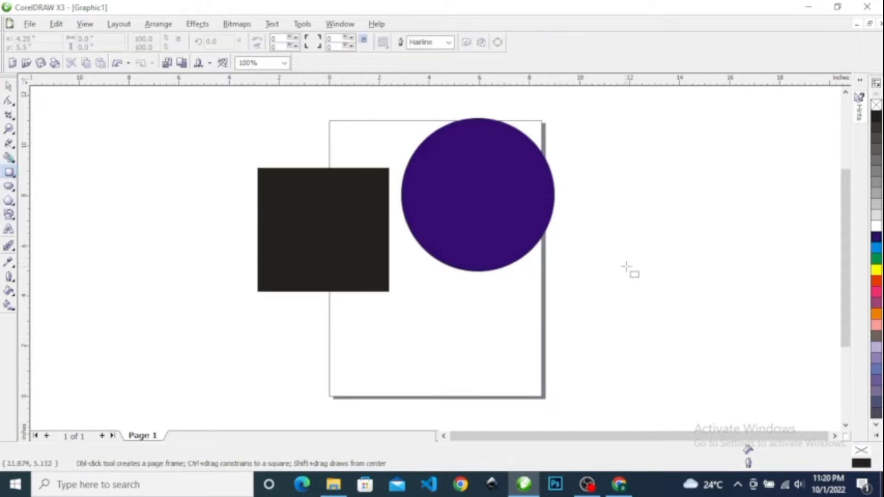
pyautogui.moveTo(610, 258); pyautogui.dragTo(751, 263)
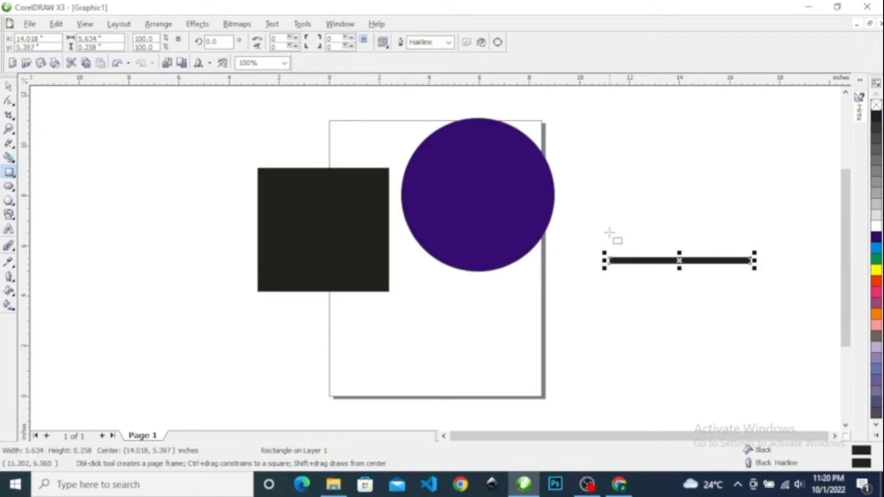
pyautogui.moveTo(607, 235); pyautogui.dragTo(755, 238)
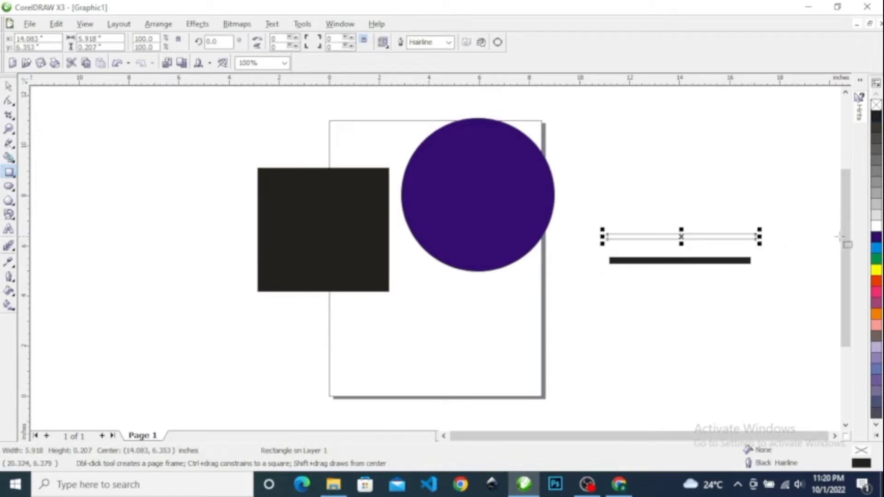
pyautogui.click(876, 237)
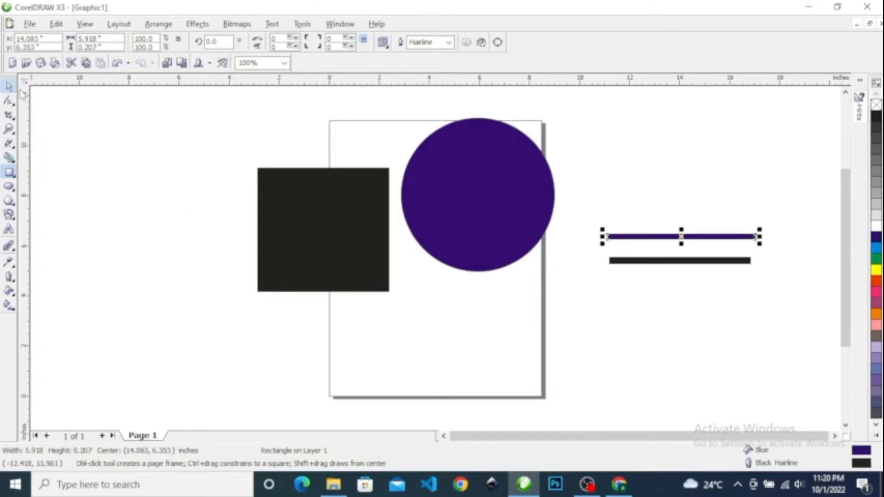
pyautogui.click(9, 86)
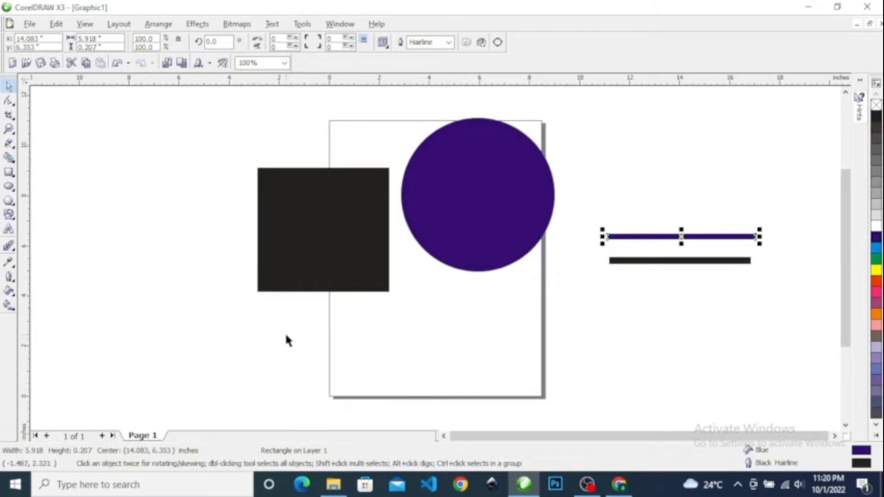
# Step: Move the large blue circle down so it sits level with the black rectangle
pyautogui.moveTo(490, 189); pyautogui.dragTo(486, 220)
pyautogui.click(727, 230)
pyautogui.click(733, 237)
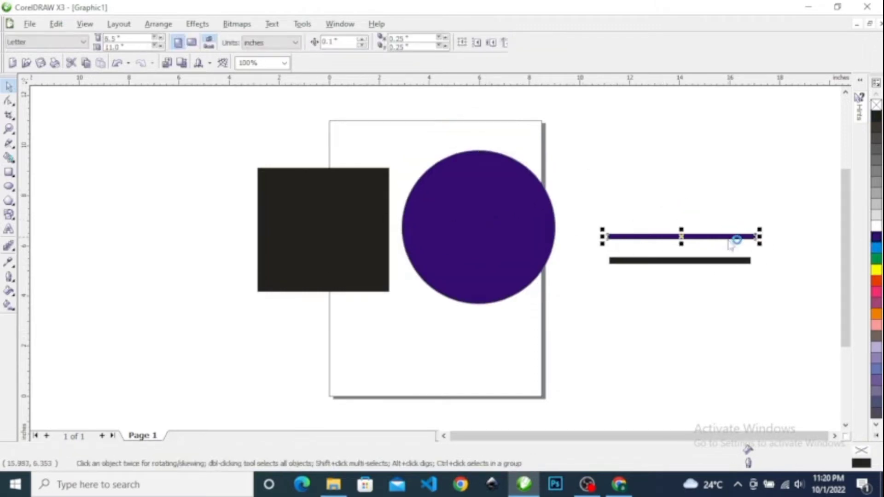
pyautogui.click(713, 260)
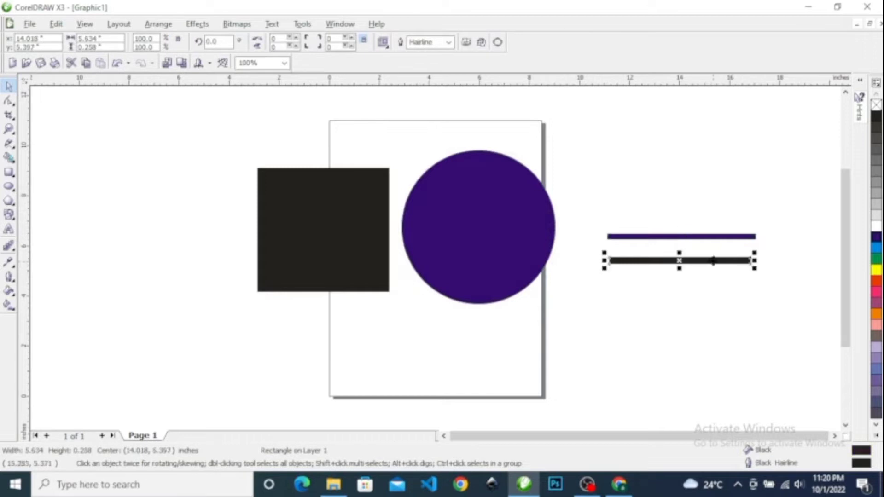
# Step: Make a smaller copy of the blue circle, about 2.07 inches in diameter, and place it above the two thin bars
pyautogui.click(455, 208)
pyautogui.moveTo(400, 312); pyautogui.dragTo(498, 216)
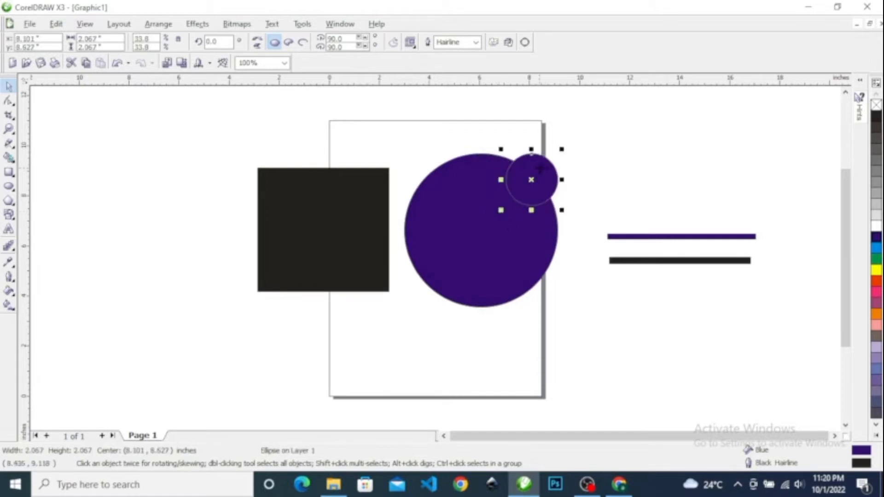
pyautogui.moveTo(540, 169); pyautogui.dragTo(687, 106)
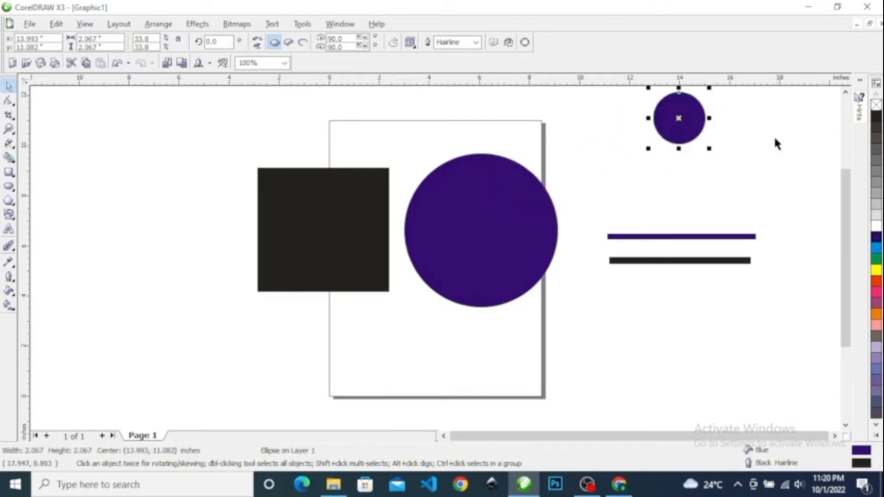
pyautogui.click(775, 137)
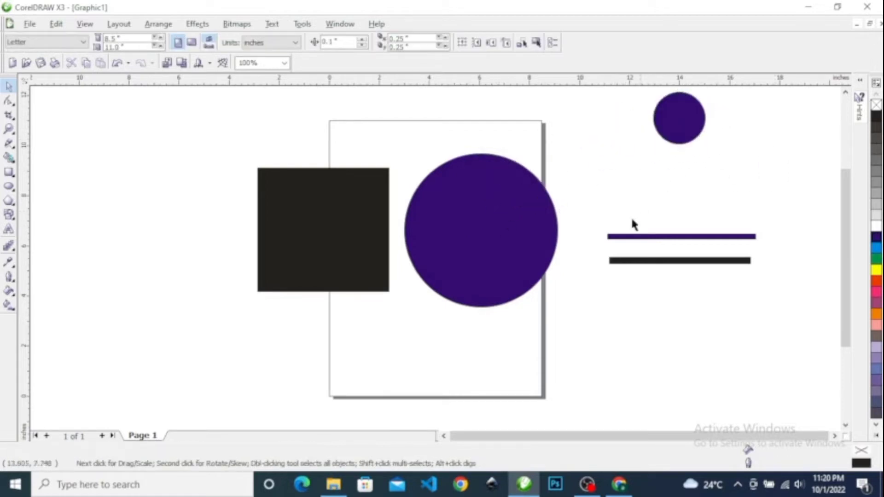
# Step: Draw an open arch-shaped curve about 5.66 by 4.17 inches with the Pen tool, peaking at the small circle and ending just above the blue bar
pyautogui.click(9, 144)
pyautogui.click(77, 150)
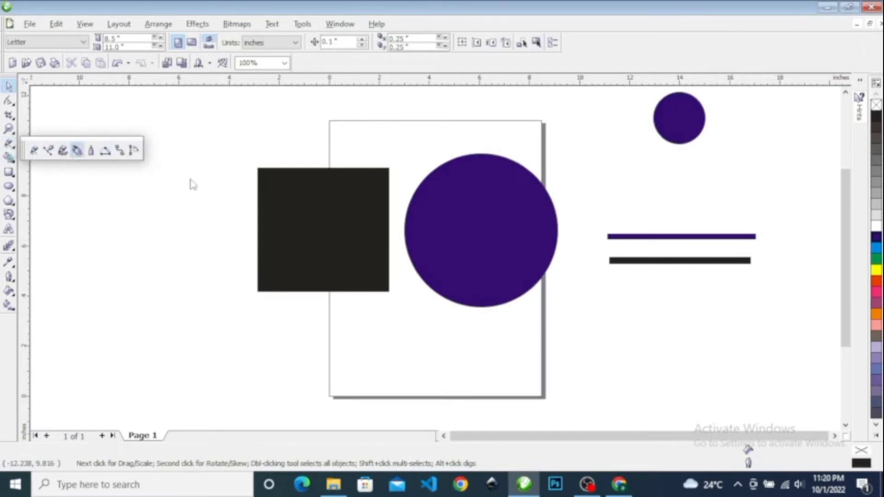
pyautogui.click(606, 236)
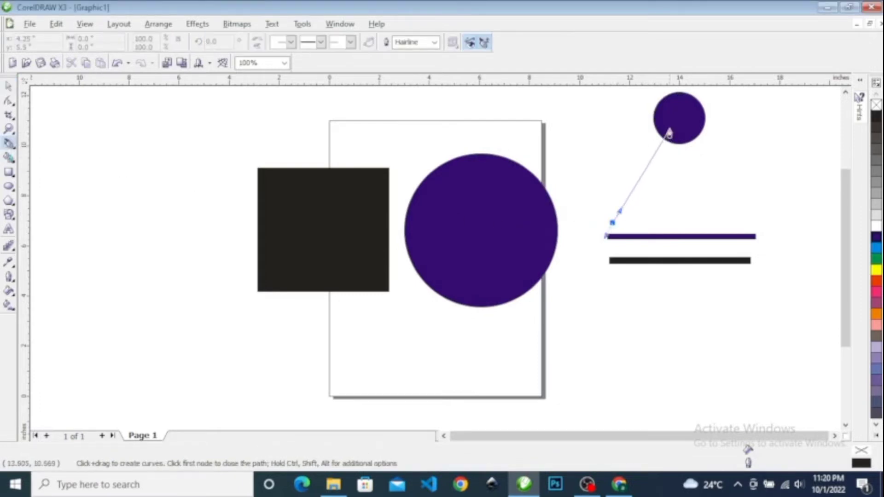
pyautogui.moveTo(680, 118); pyautogui.dragTo(699, 123)
pyautogui.click(754, 225)
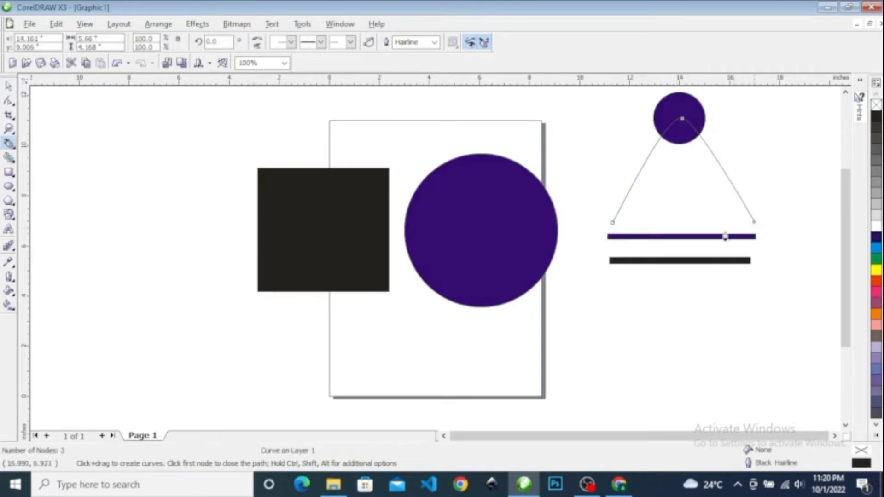
pyautogui.click(9, 87)
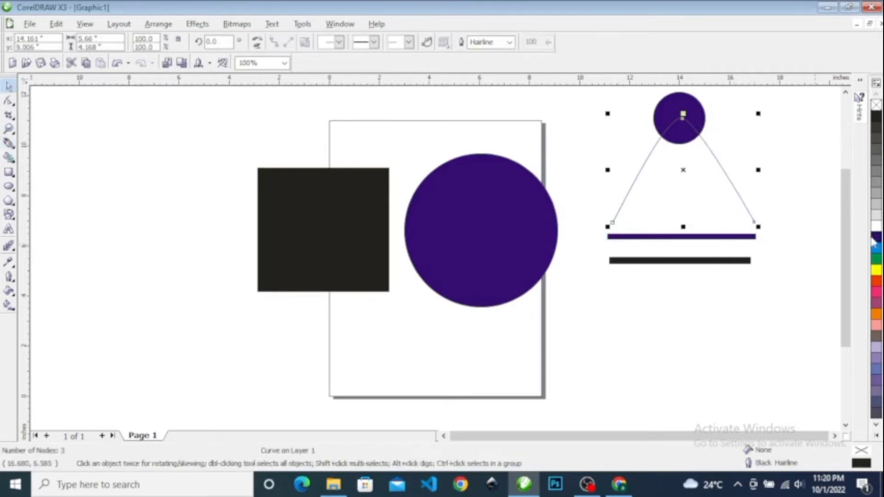
pyautogui.click(798, 214)
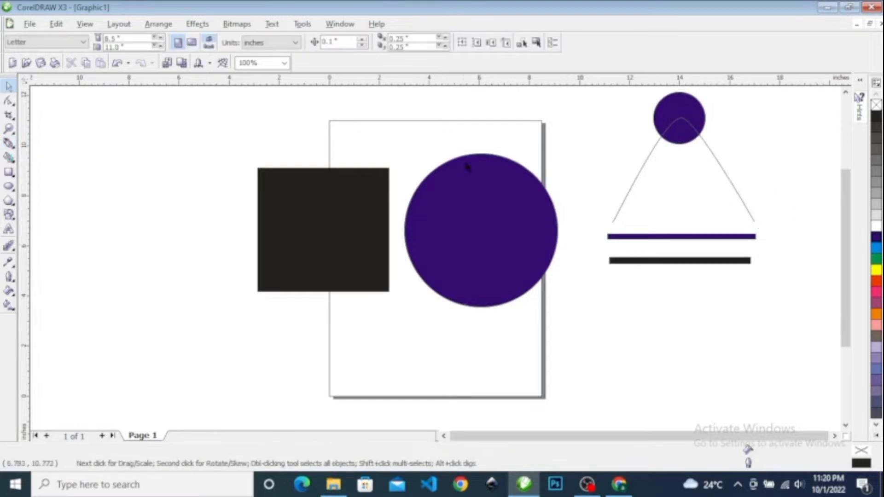
# Step: Move the large blue circle left to overlap the black rectangle, and shift the thin blue bar left to the page's edge
pyautogui.click(496, 231)
pyautogui.moveTo(513, 229); pyautogui.dragTo(448, 229)
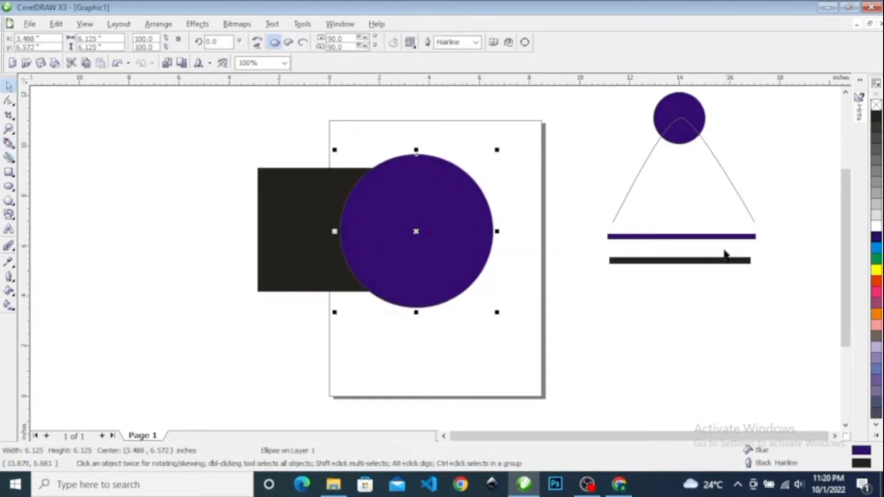
pyautogui.moveTo(705, 236); pyautogui.dragTo(626, 240)
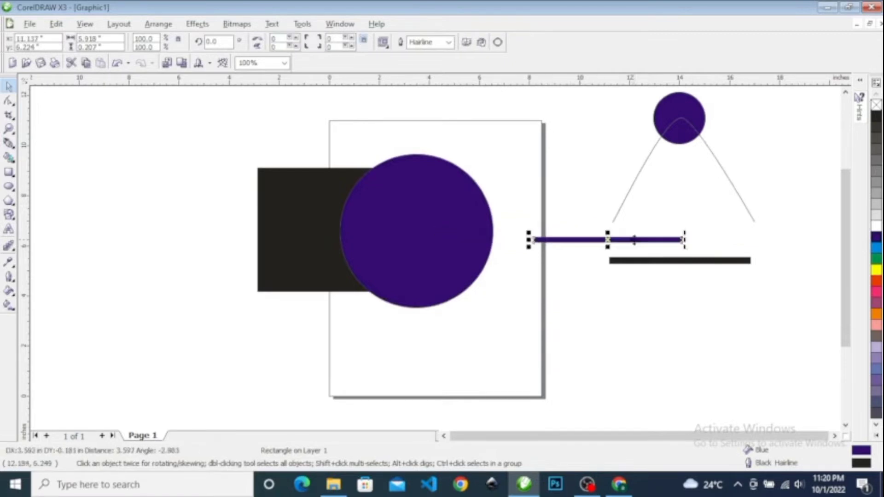
pyautogui.click(618, 295)
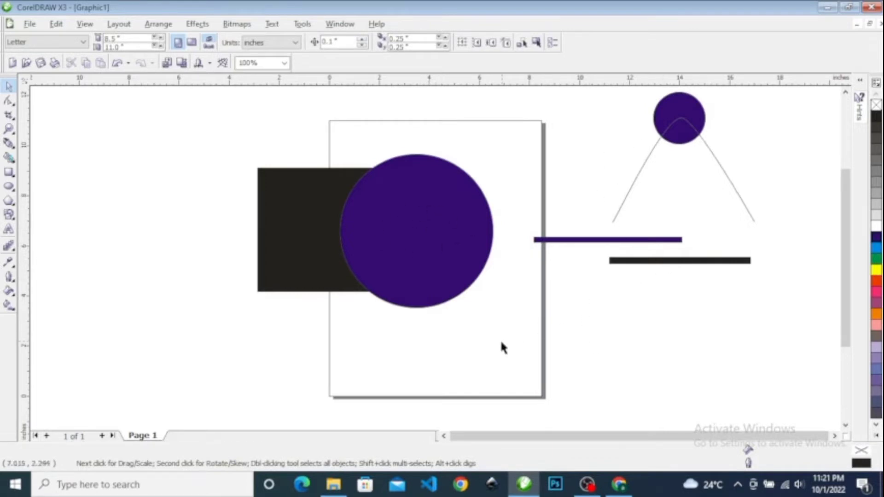
# Step: Delete the small circle, the curve and both thin bars, and move the large blue circle back off the black rectangle
pyautogui.moveTo(501, 342); pyautogui.dragTo(795, 110)
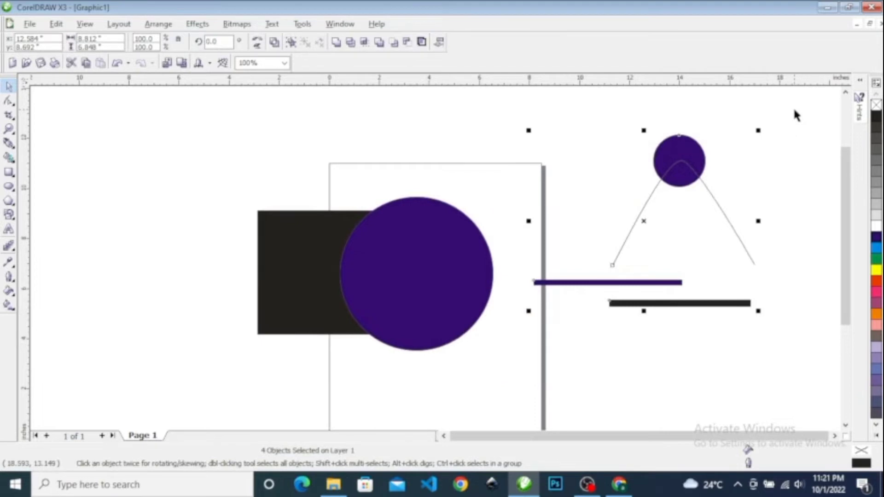
pyautogui.press('Delete')
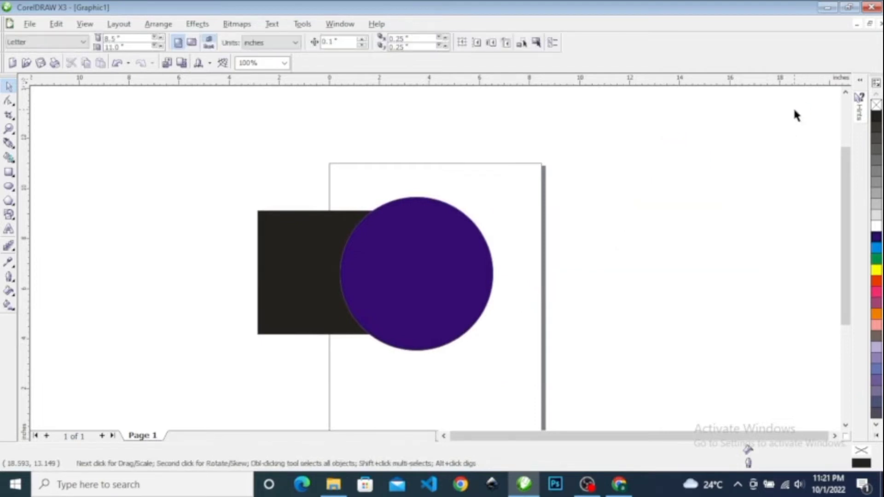
pyautogui.click(845, 425)
pyautogui.moveTo(419, 222); pyautogui.dragTo(465, 217)
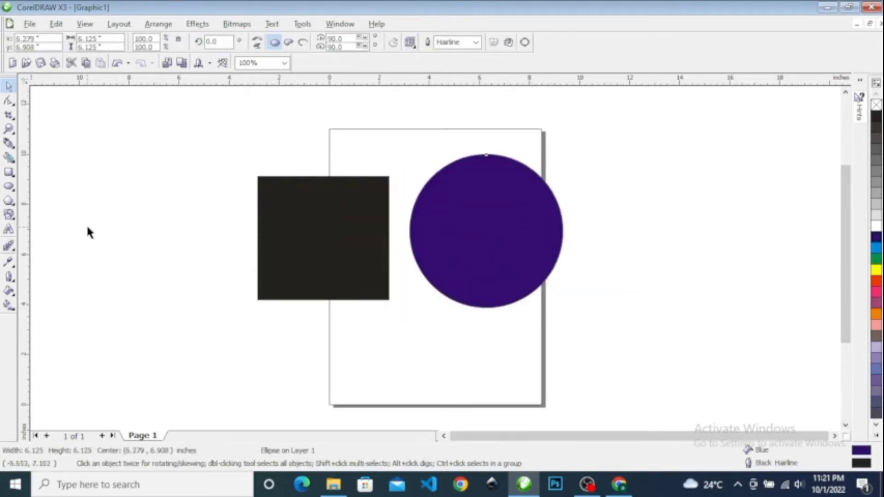
pyautogui.click(88, 228)
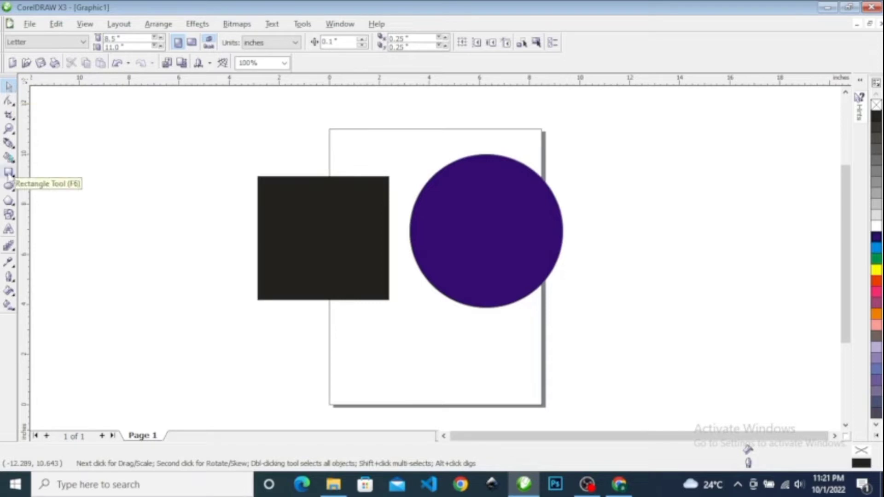
# Step: Draw two unfilled rectangles left of the page, about 2.82 by 3.13 and 1.76 by 1.06 inches, and delete both
pyautogui.click(9, 173)
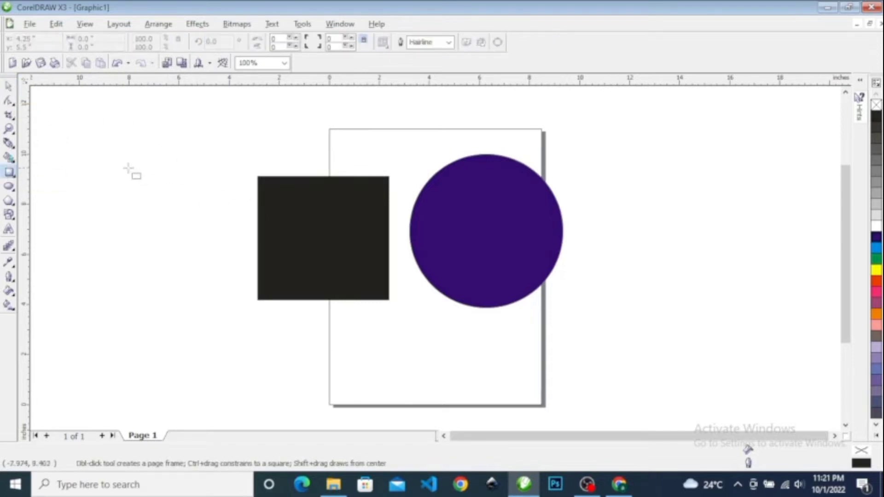
pyautogui.moveTo(113, 160); pyautogui.dragTo(182, 239)
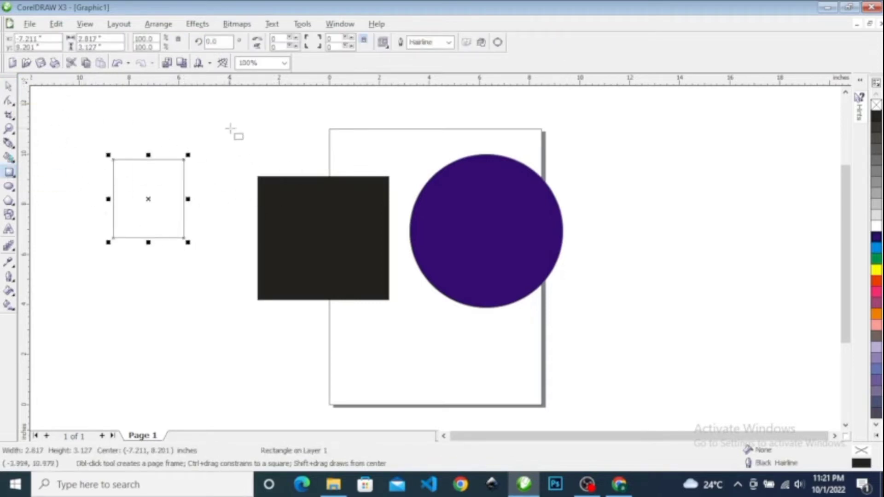
pyautogui.moveTo(233, 124); pyautogui.dragTo(278, 150)
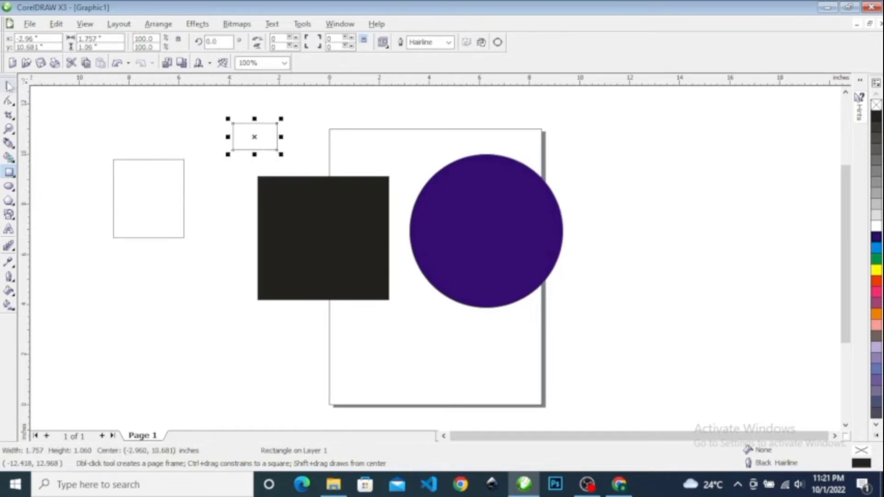
pyautogui.click(8, 85)
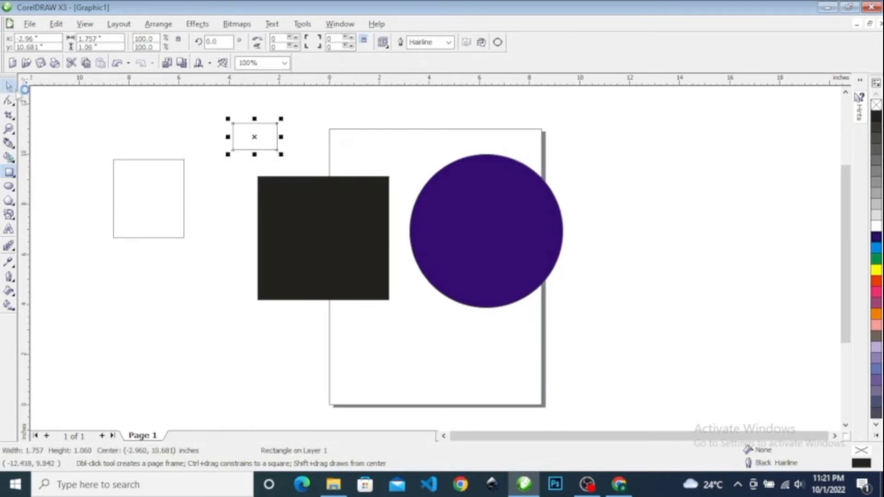
pyautogui.moveTo(63, 281); pyautogui.dragTo(330, 103)
pyautogui.press('Delete')
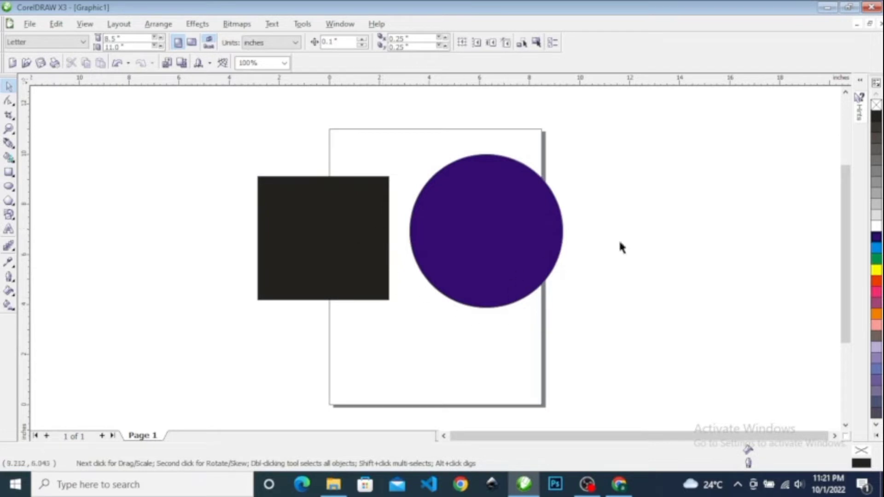
# Step: Shift the blue circle slightly down and further to the right of the black rectangle, and deselect it
pyautogui.moveTo(496, 223); pyautogui.dragTo(486, 231)
pyautogui.click(405, 302)
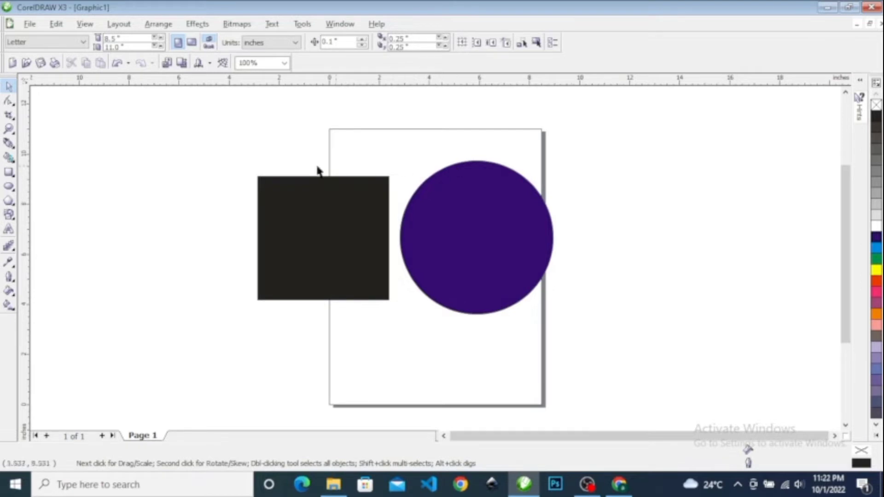
pyautogui.click(461, 239)
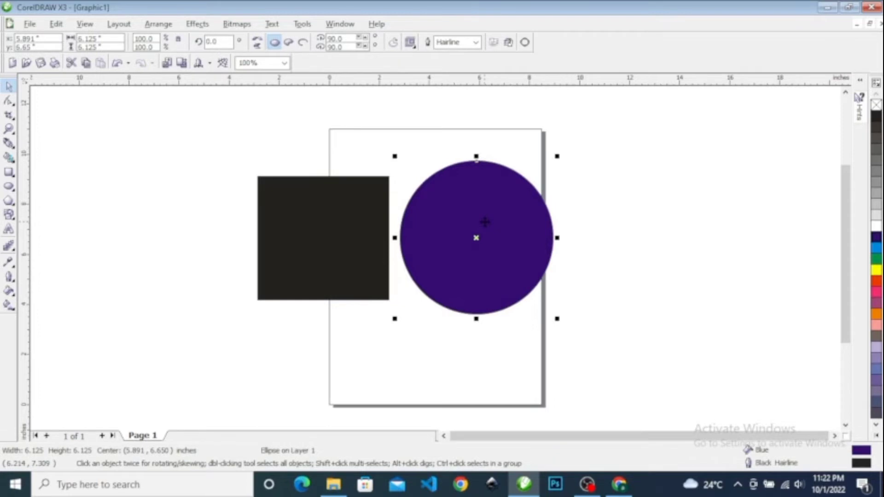
pyautogui.moveTo(477, 203); pyautogui.dragTo(504, 203)
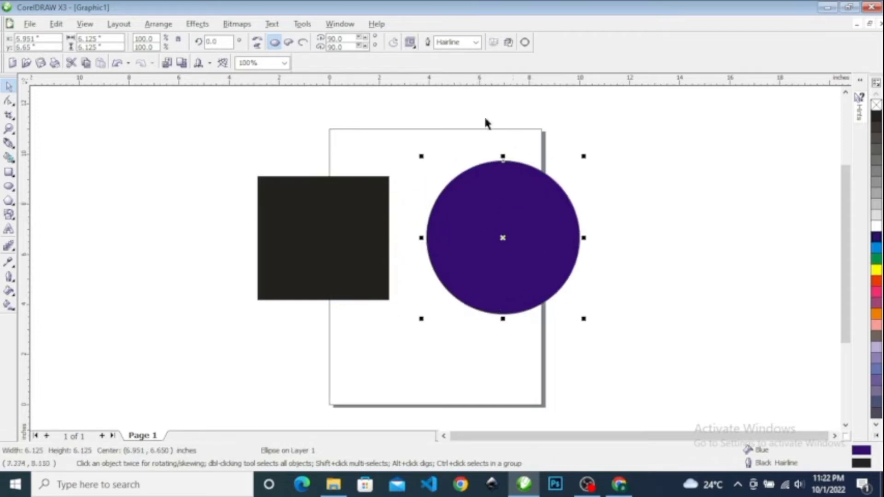
pyautogui.click(749, 187)
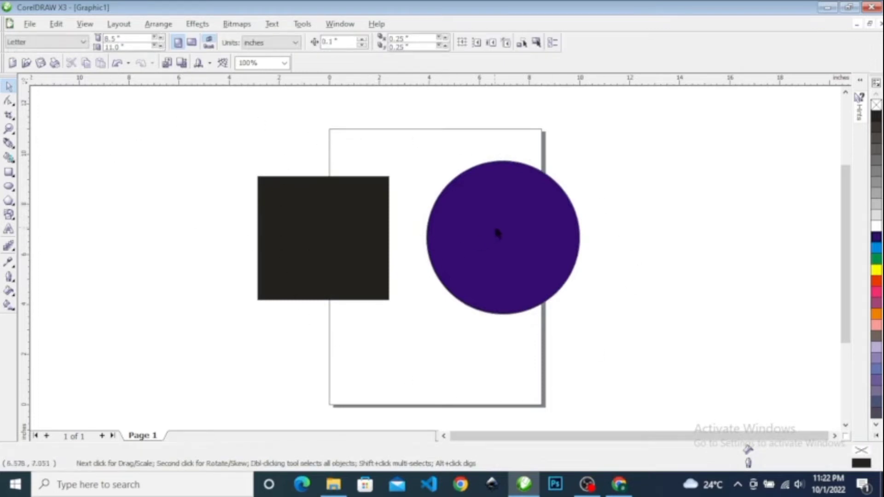
# Step: Move the blue circle left so it overlaps the right part of the black rectangle
pyautogui.moveTo(527, 229); pyautogui.dragTo(441, 229)
pyautogui.click(585, 230)
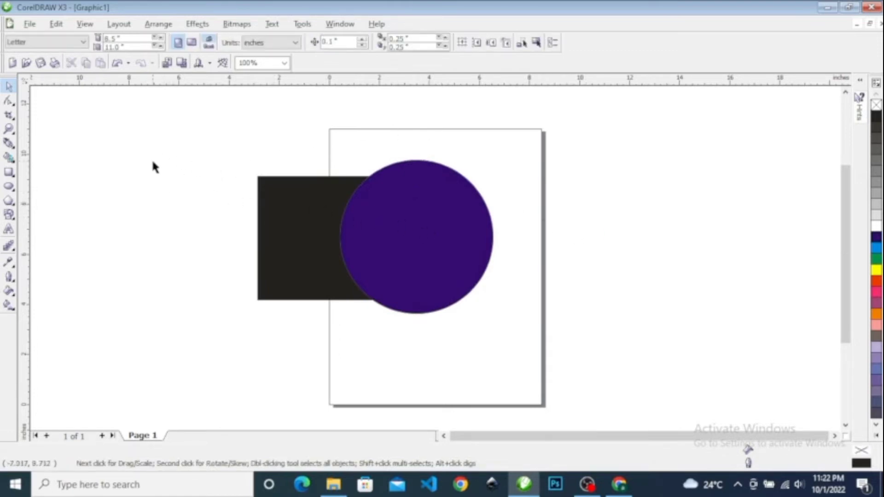
pyautogui.moveTo(202, 131); pyautogui.dragTo(587, 360)
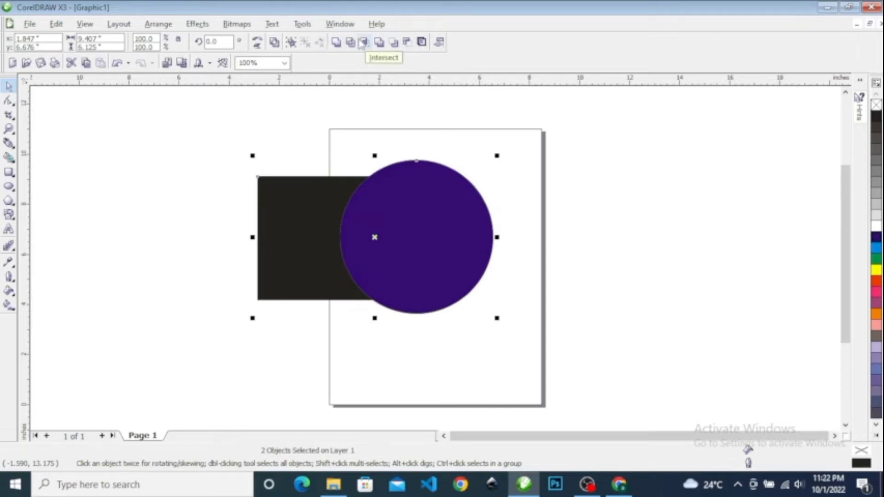
pyautogui.click(313, 113)
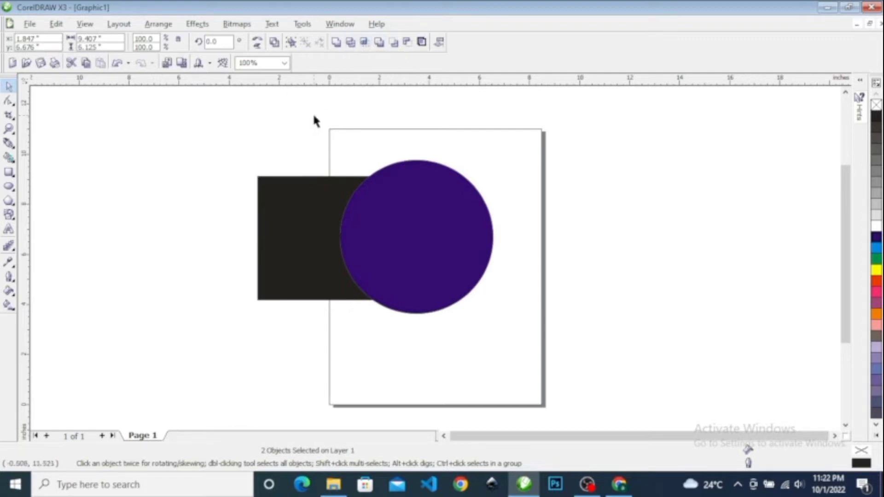
pyautogui.click(419, 198)
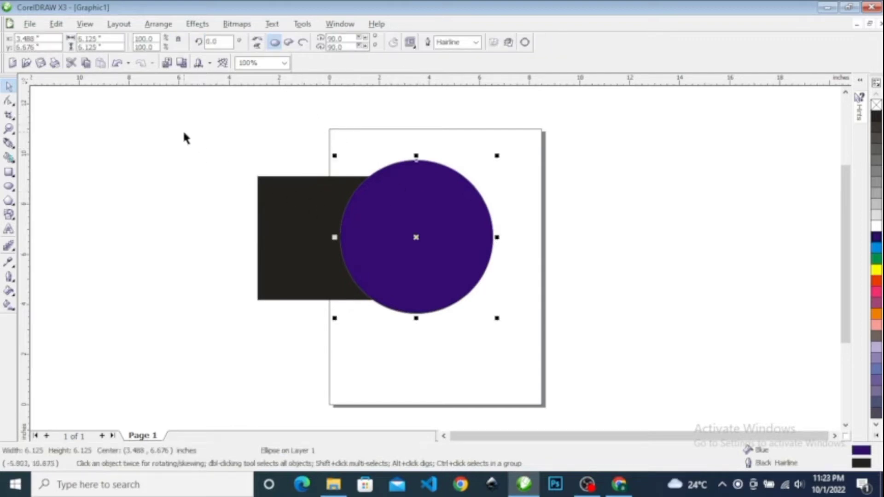
# Step: Scale the rectangle and circle together down to about 3.98 by 2.59 inches and place them in the page's upper-left corner
pyautogui.moveTo(184, 135); pyautogui.dragTo(547, 380)
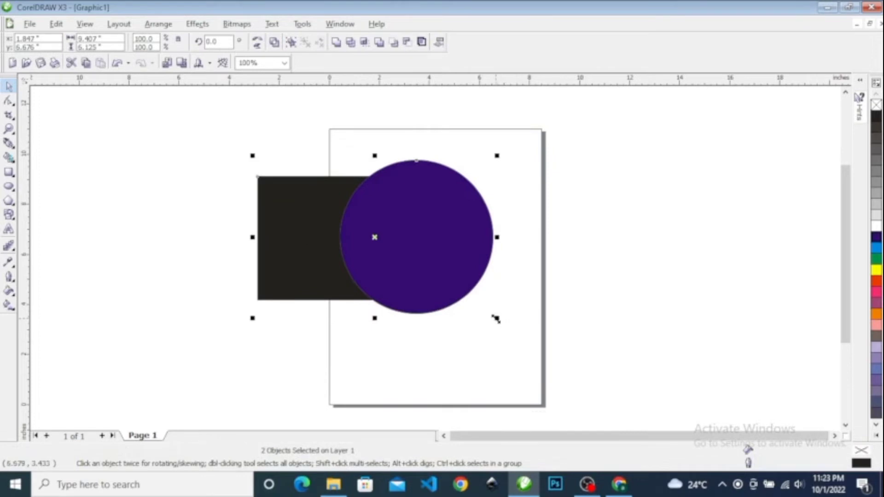
pyautogui.moveTo(495, 318); pyautogui.dragTo(361, 228)
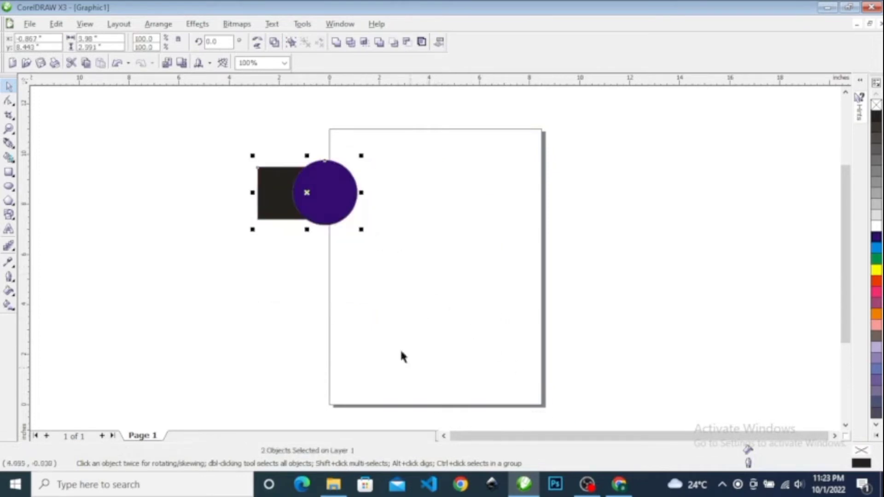
pyautogui.moveTo(307, 192); pyautogui.dragTo(390, 164)
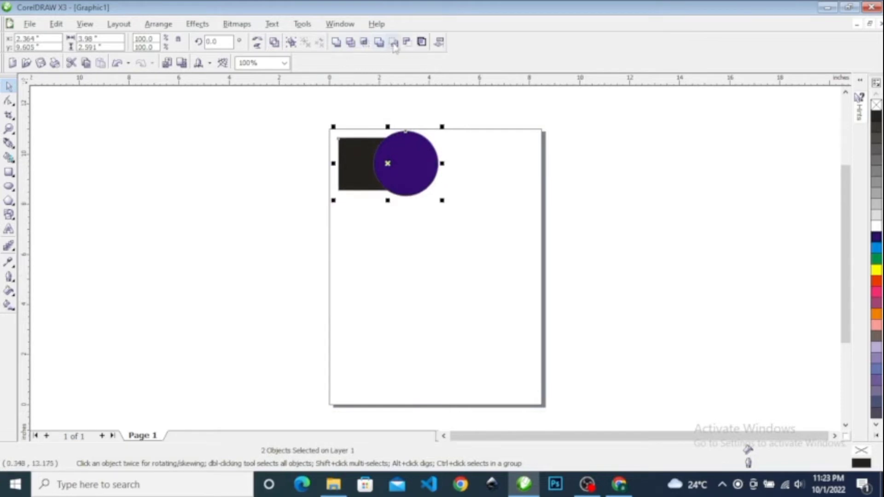
# Step: Copy the rectangle-and-circle pair straight below itself and repeat the duplication to form an evenly spaced column of six pairs
pyautogui.moveTo(301, 108); pyautogui.dragTo(415, 199)
pyautogui.keyDown('shift'); pyautogui.click(409, 165); pyautogui.keyUp('shift')
pyautogui.click(297, 137)
pyautogui.moveTo(300, 120); pyautogui.dragTo(474, 227)
pyautogui.moveTo(408, 163); pyautogui.dragTo(410, 242)
pyautogui.rightClick(410, 241)
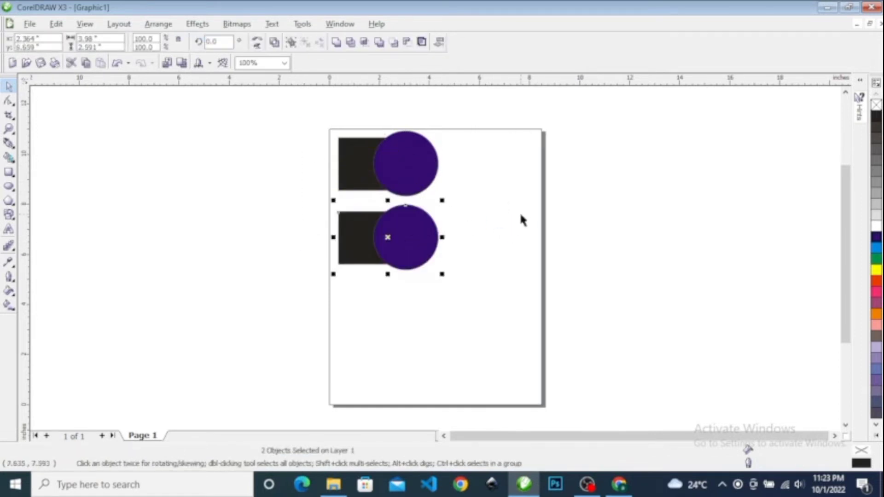
pyautogui.hotkey('ctrl', 'r')
pyautogui.hotkey('ctrl', 'r')
pyautogui.hotkey('ctrl', 'r')
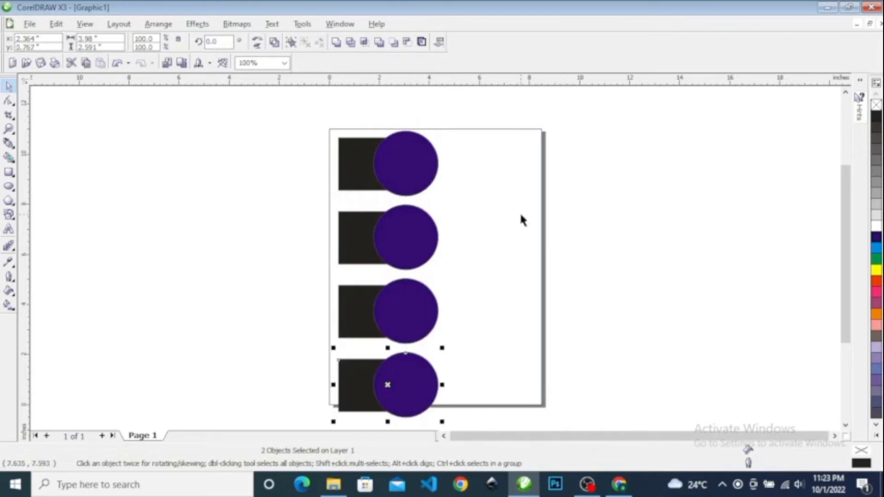
pyautogui.scroll(-1, 521, 215)
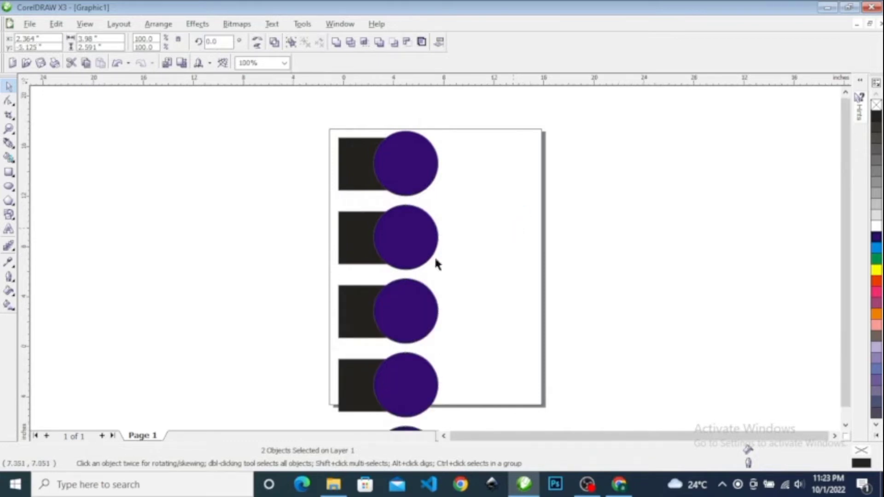
pyautogui.moveTo(268, 158); pyautogui.dragTo(432, 417)
pyautogui.moveTo(364, 261); pyautogui.dragTo(212, 184)
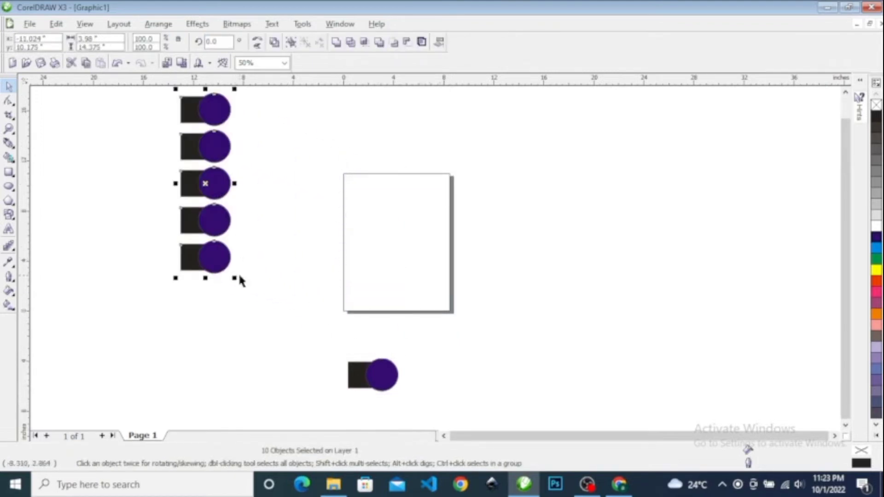
pyautogui.hotkey('ctrl', 'z')
# Step: Move all six rectangle-and-circle pairs off the page to its left, enlarge them together to about 6.16 by 26.8 inches, and deselect them
pyautogui.moveTo(255, 125); pyautogui.dragTo(480, 416)
pyautogui.moveTo(377, 228); pyautogui.dragTo(207, 150)
pyautogui.moveTo(231, 317); pyautogui.dragTo(299, 422)
pyautogui.moveTo(275, 276); pyautogui.dragTo(276, 276)
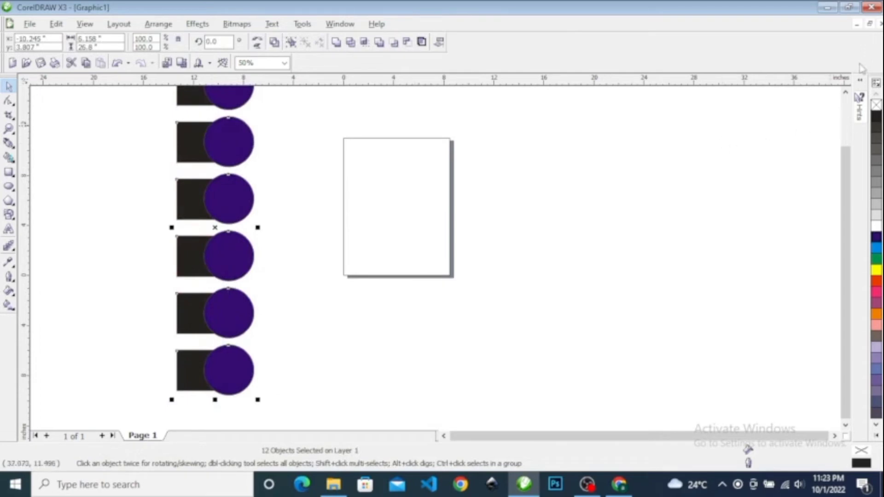
pyautogui.click(845, 93)
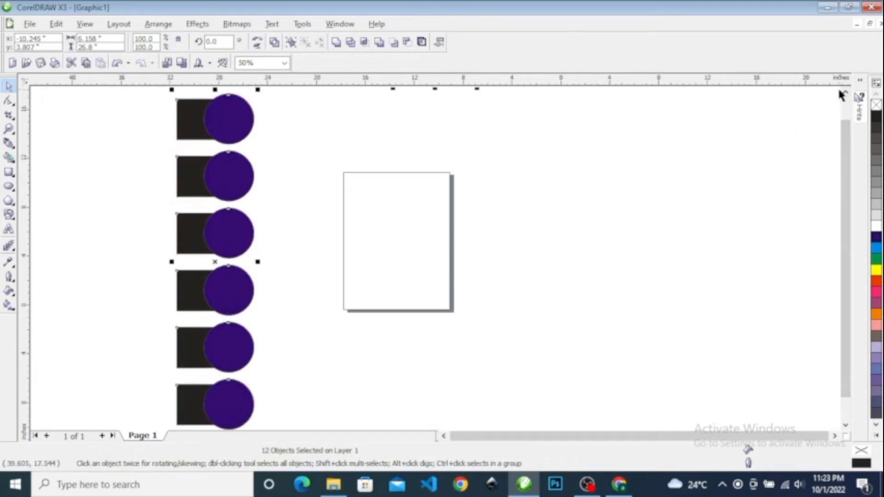
pyautogui.hotkey('shift', 'F2')
pyautogui.click(558, 115)
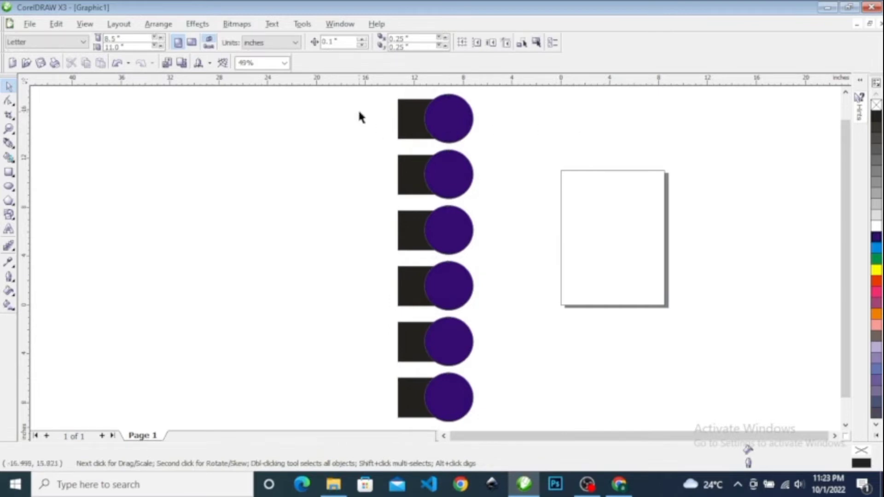
# Step: Add the text "WELD" beside the top rectangle-and-circle pair and enlarge it to about 177 pt
pyautogui.click(9, 144)
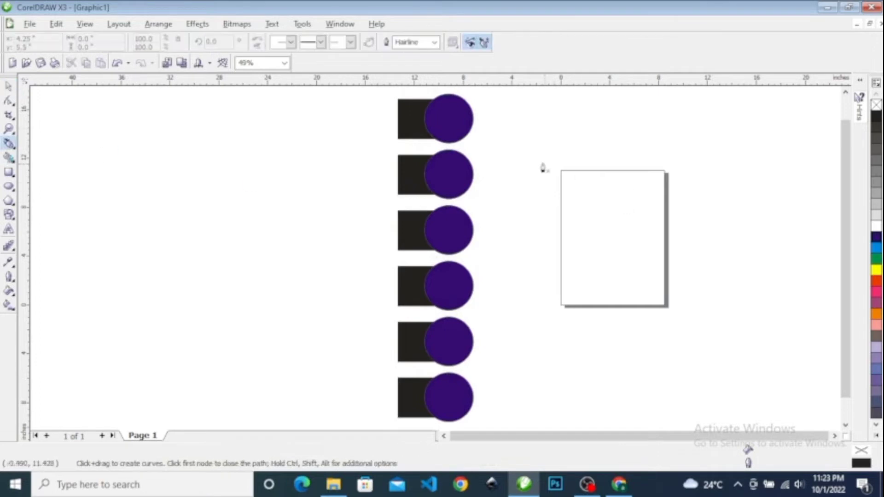
pyautogui.click(8, 229)
pyautogui.click(500, 116)
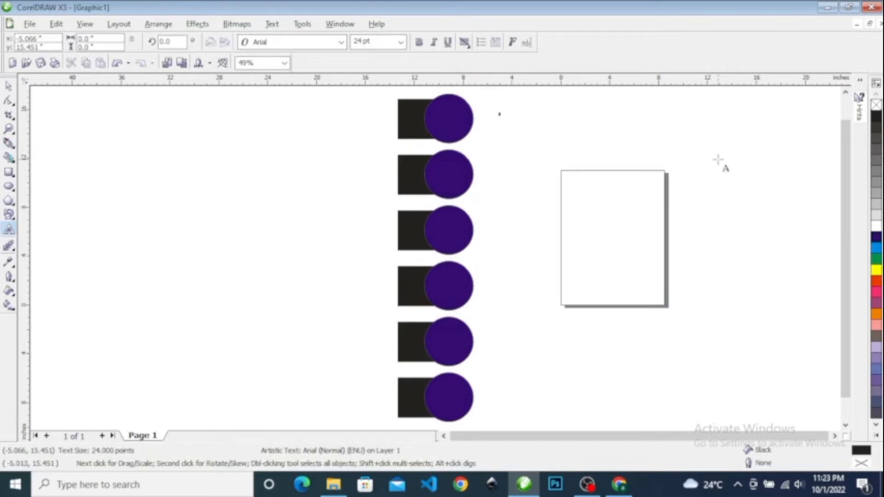
pyautogui.write('nn')
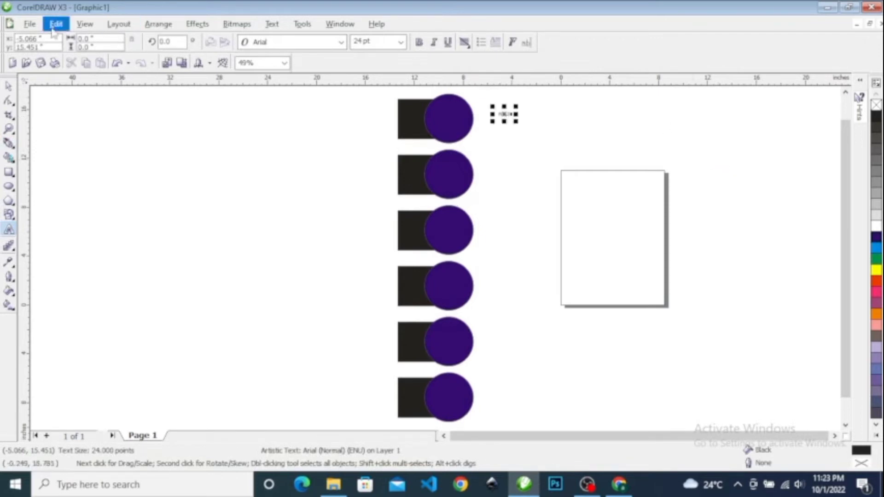
pyautogui.click(8, 85)
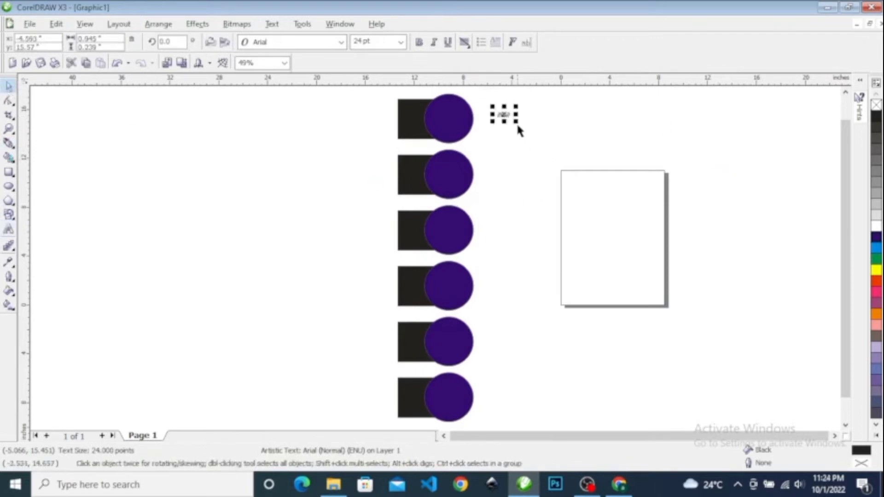
pyautogui.moveTo(516, 122); pyautogui.dragTo(572, 162)
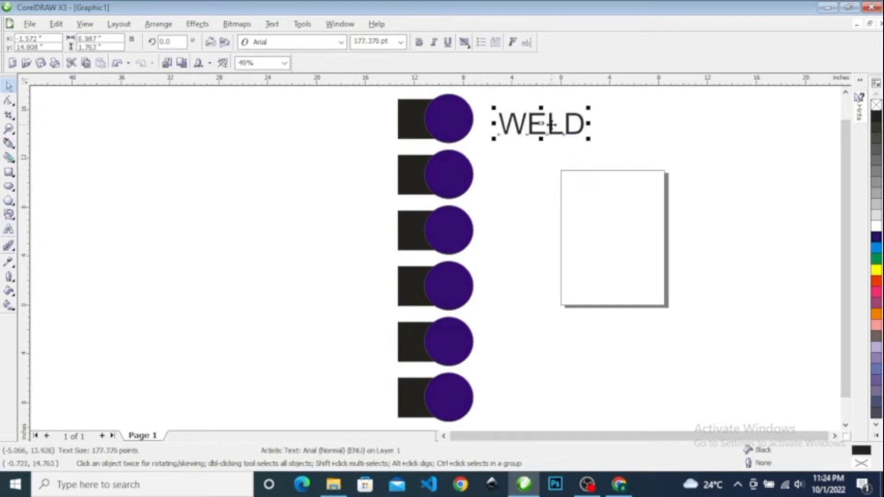
pyautogui.moveTo(548, 124); pyautogui.dragTo(541, 113)
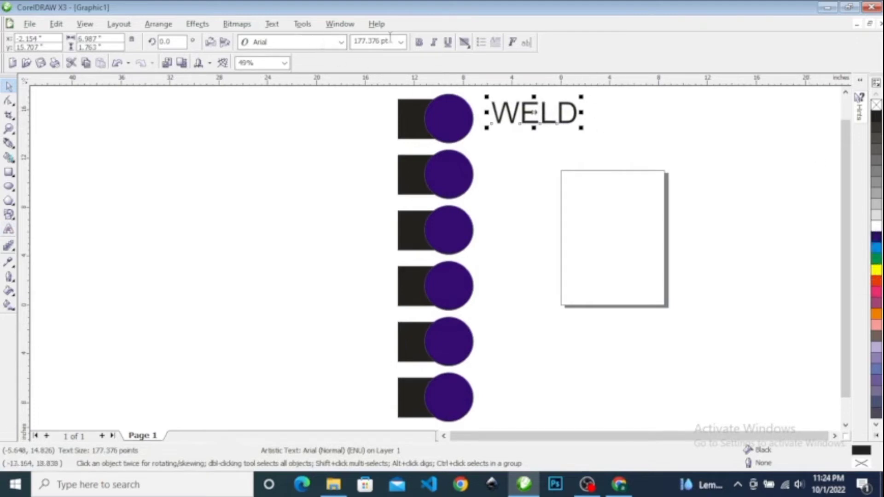
# Step: Make the WELD label bold and shift it slightly down to line up with the top pair
pyautogui.click(420, 44)
pyautogui.click(697, 153)
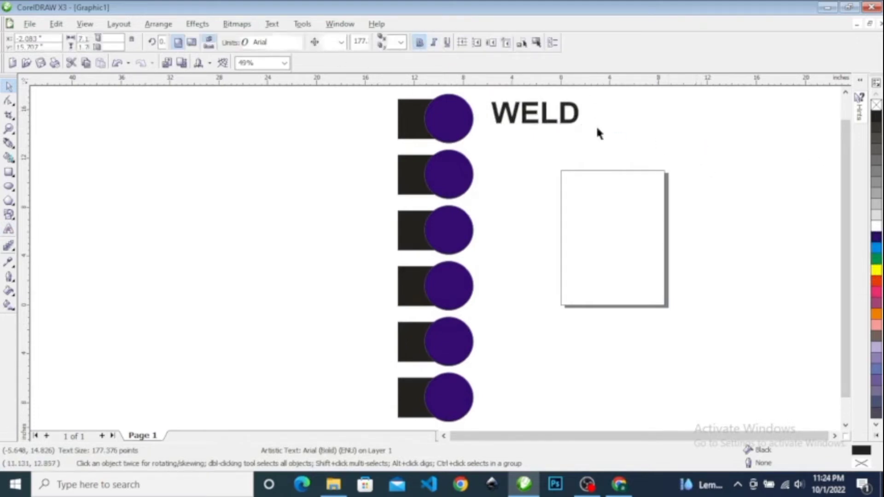
pyautogui.scroll(1, 537, 103)
pyautogui.moveTo(391, 290); pyautogui.dragTo(392, 300)
pyautogui.scroll(-1, 387, 296)
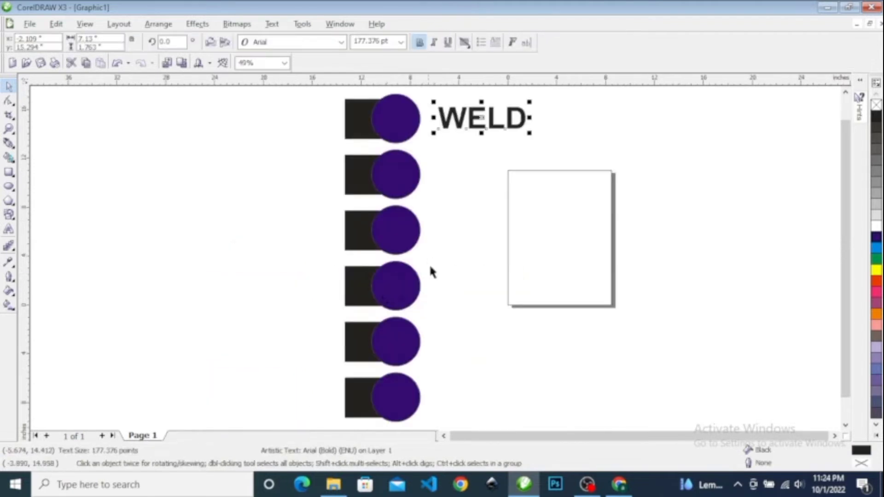
pyautogui.click(648, 188)
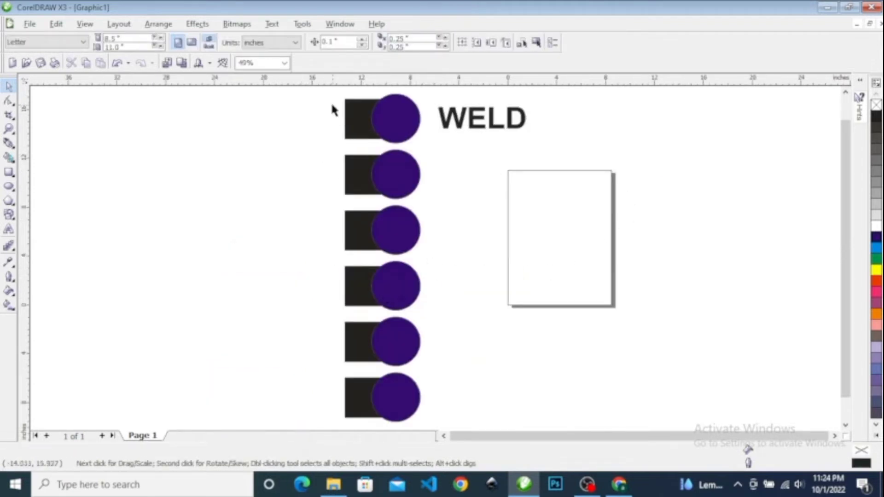
# Step: Weld the top rectangle and circle into a single shape and deselect it
pyautogui.moveTo(329, 92); pyautogui.dragTo(438, 165)
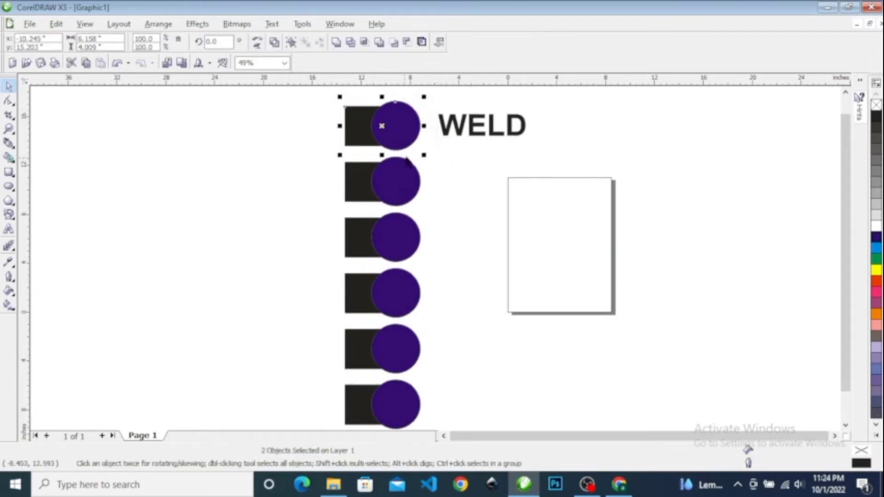
pyautogui.click(335, 41)
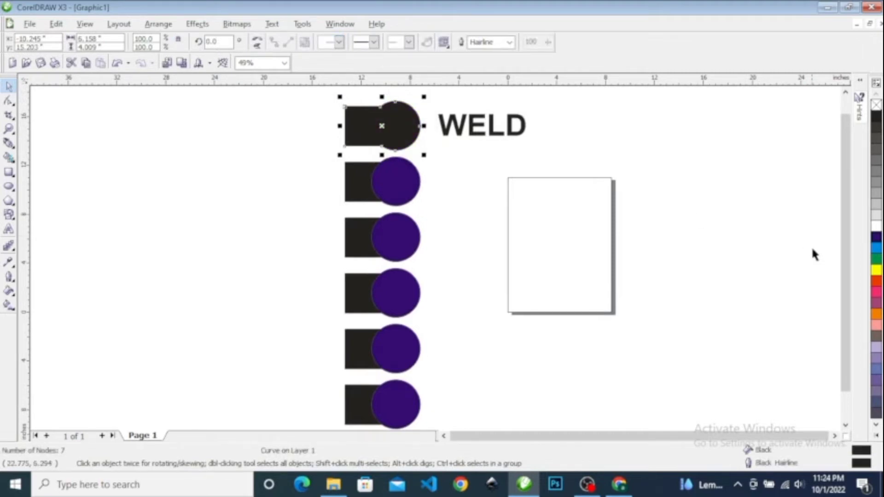
pyautogui.click(432, 151)
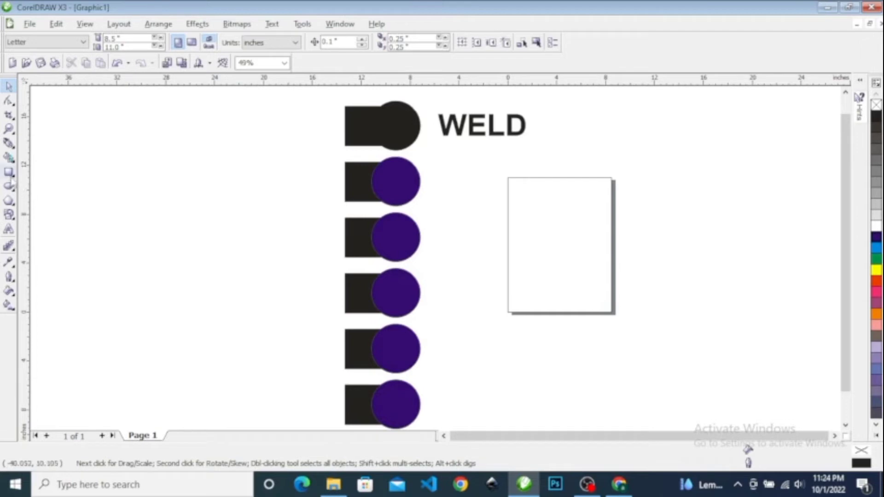
# Step: Switch to Chrome, preview the Volkswagen silhouette and blue eagle logos in the image results, and return to CorelDRAW
pyautogui.click(621, 484)
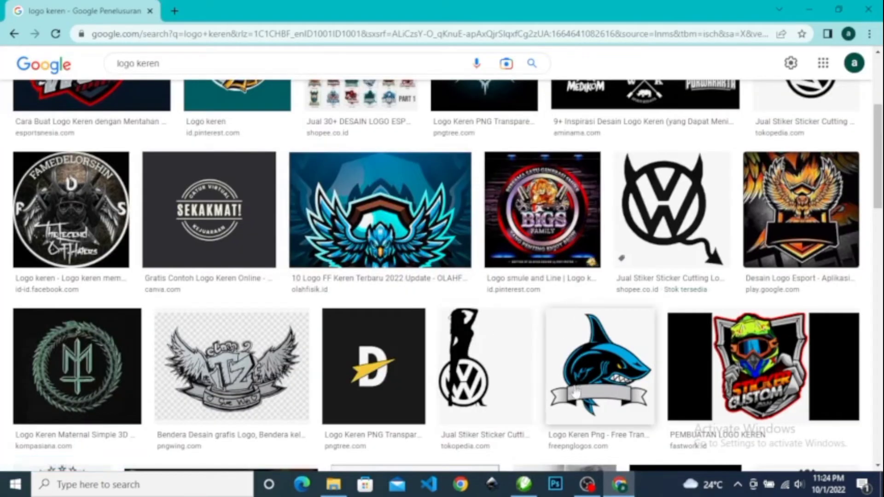
pyautogui.click(453, 384)
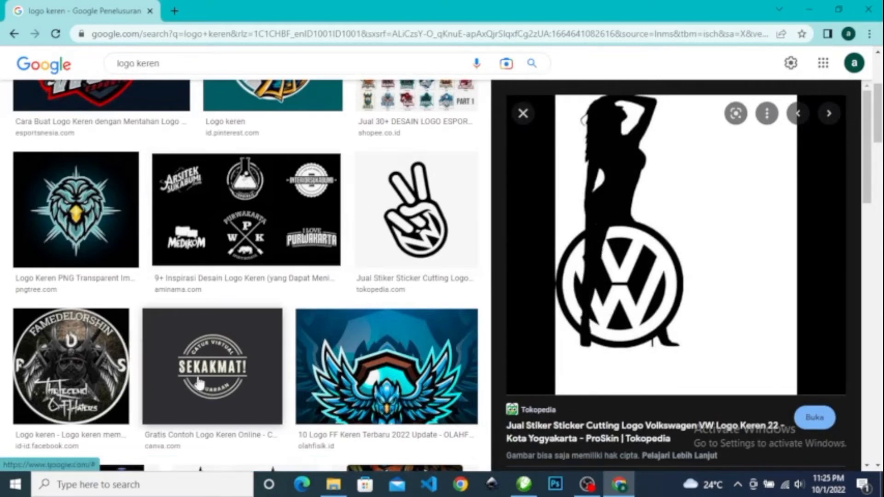
pyautogui.click(408, 357)
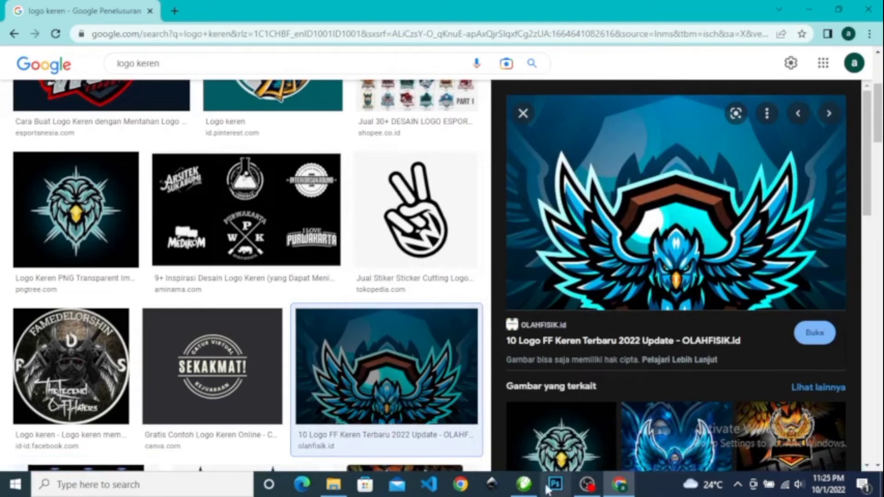
pyautogui.click(522, 487)
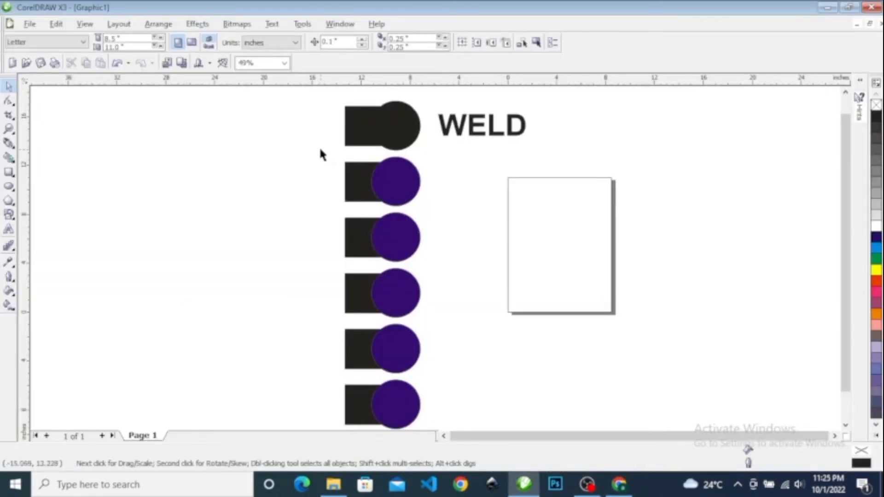
# Step: Trim the second pair's rectangle with its overlapping circle and deselect the result
pyautogui.moveTo(320, 149); pyautogui.dragTo(454, 217)
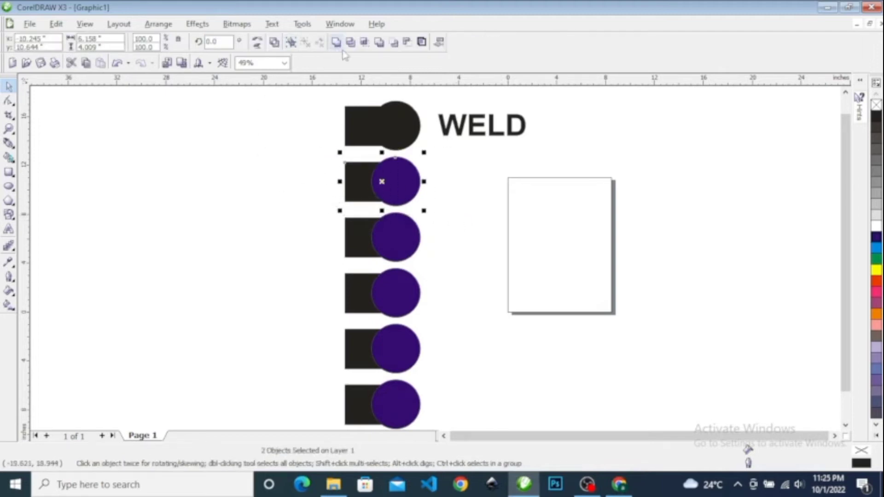
pyautogui.click(351, 43)
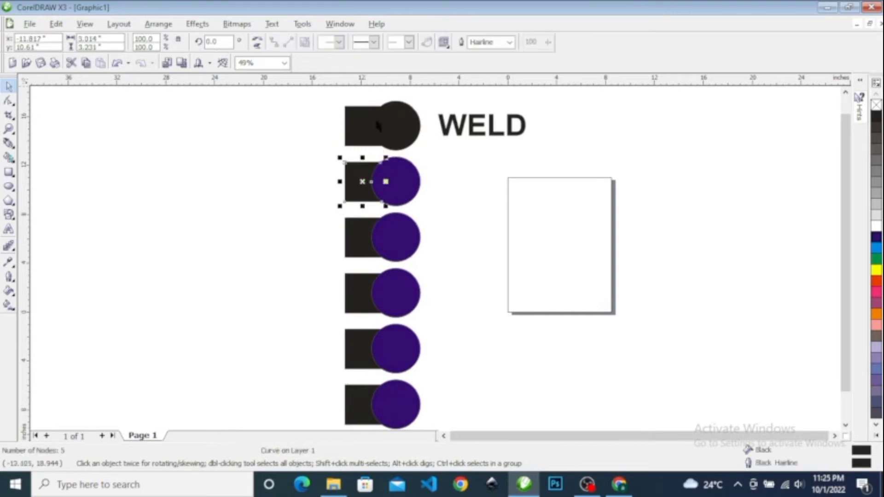
pyautogui.click(441, 209)
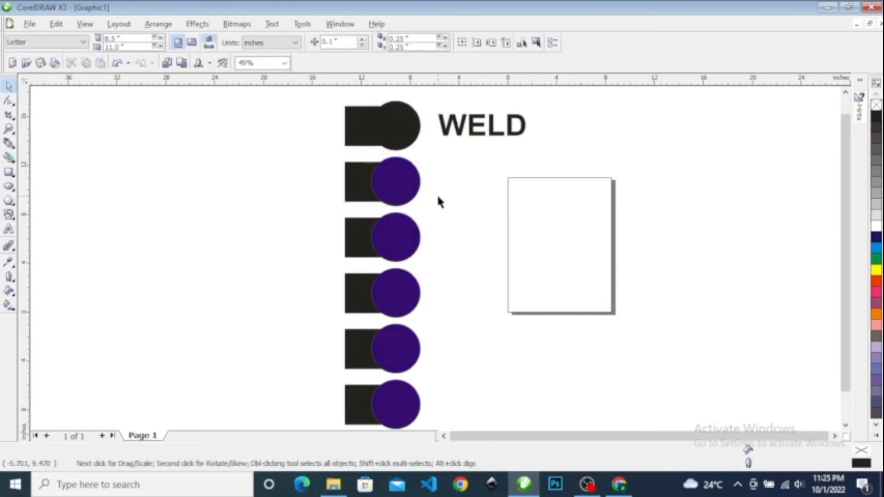
# Step: Copy the WELD label down beside the second pair and change the copy's text to "TRIM"
pyautogui.click(464, 136)
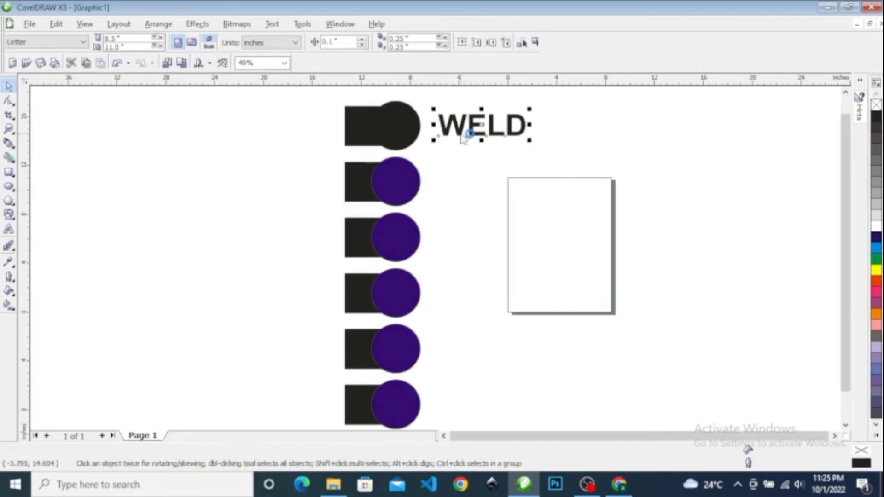
pyautogui.moveTo(464, 137); pyautogui.dragTo(456, 183)
pyautogui.rightClick(456, 183)
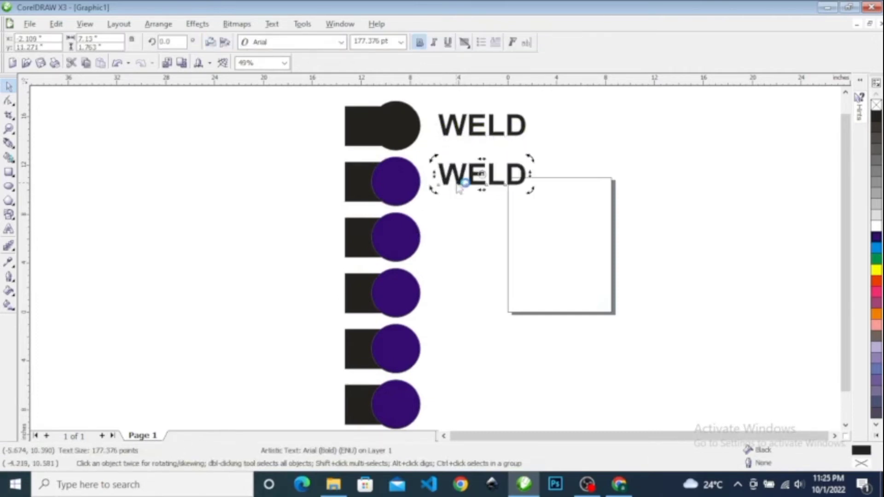
pyautogui.doubleClick(456, 183)
pyautogui.hotkey('ctrl', 'a')
pyautogui.write('TRIM')
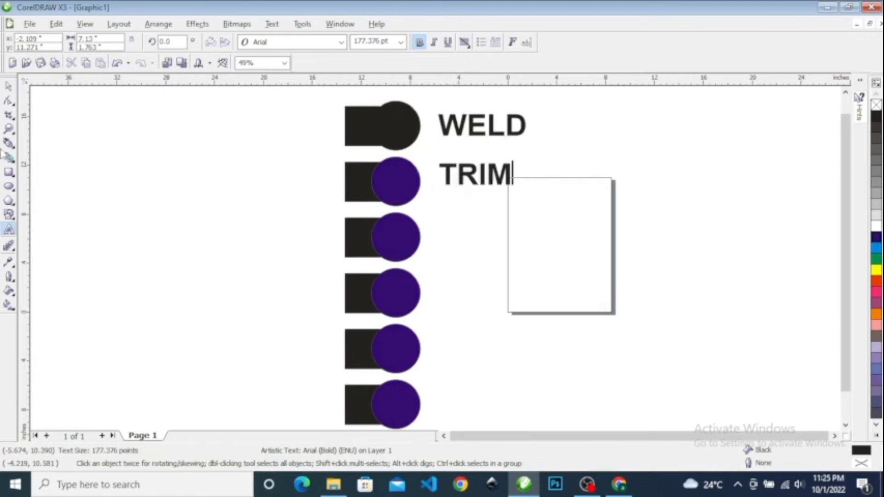
pyautogui.click(9, 86)
pyautogui.click(340, 179)
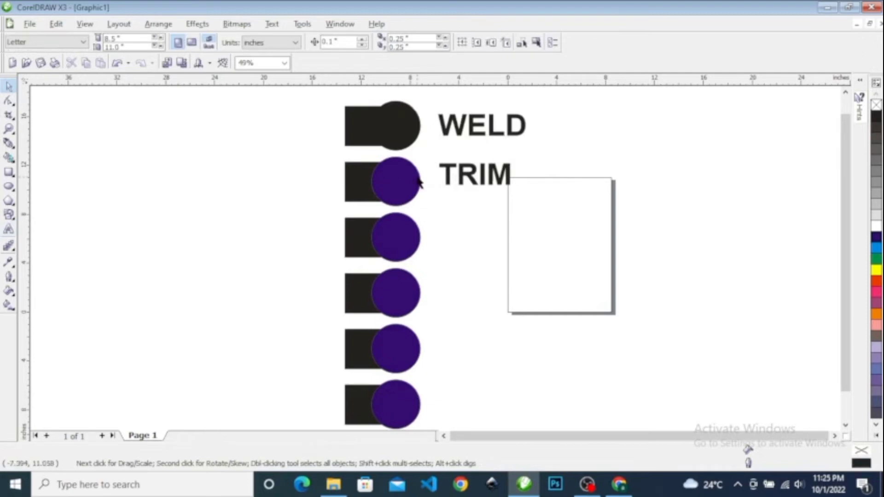
# Step: Move the second pair's blue circle about 1.85 inches right, clear of the trimmed rectangle, and inspect the cutout
pyautogui.click(395, 182)
pyautogui.click(315, 187)
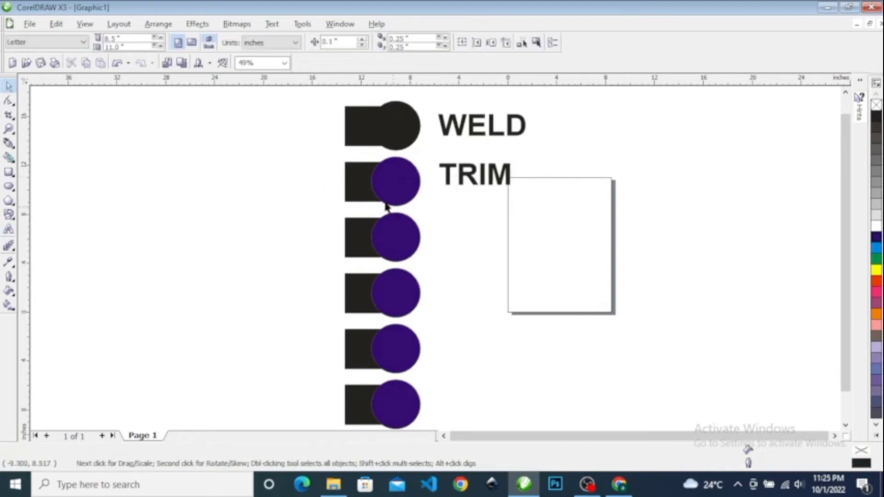
pyautogui.click(397, 180)
pyautogui.moveTo(394, 181); pyautogui.dragTo(417, 181)
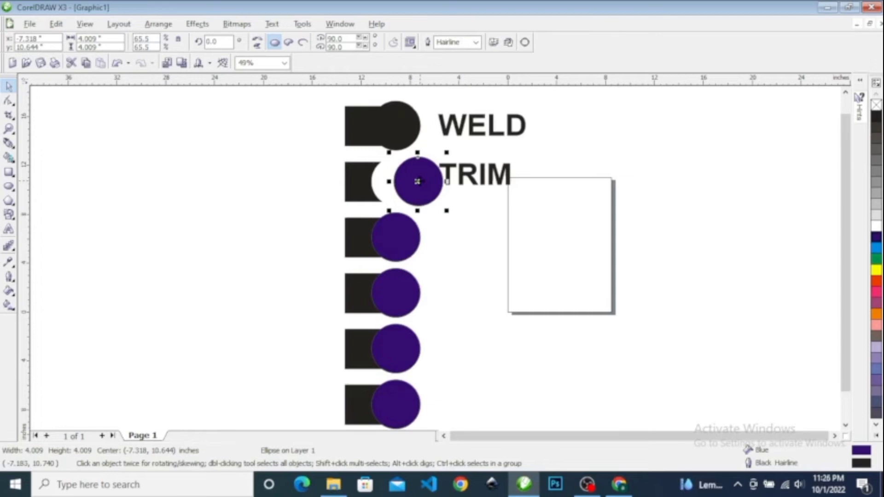
pyautogui.scroll(3, 434, 256)
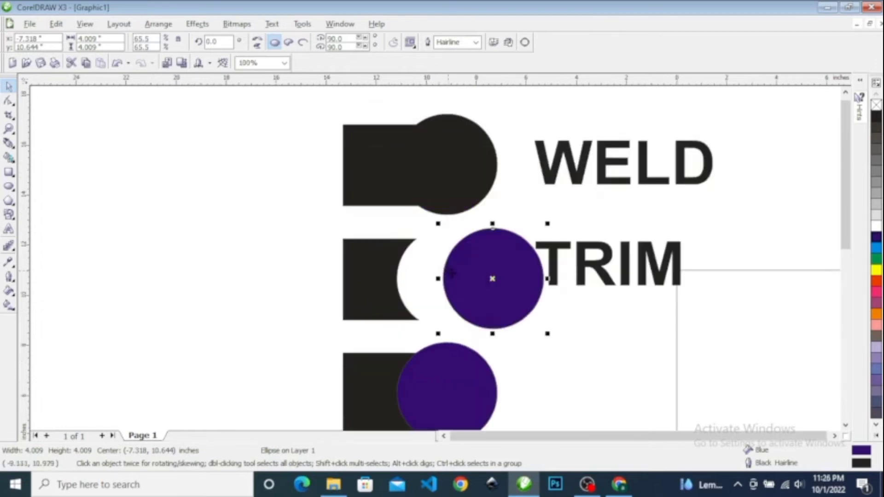
pyautogui.click(326, 214)
pyautogui.scroll(-1, 435, 258)
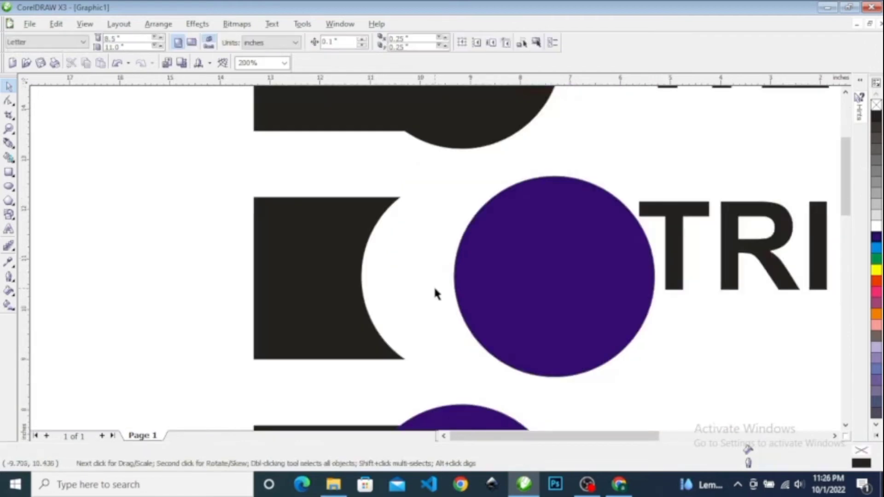
# Step: Move the second pair's blue circle back left so it fits into the trimmed rectangle's cutout
pyautogui.scroll(1, 434, 292)
pyautogui.click(572, 262)
pyautogui.moveTo(618, 263); pyautogui.dragTo(434, 263)
pyautogui.scroll(-2, 434, 263)
pyautogui.scroll(1, 444, 242)
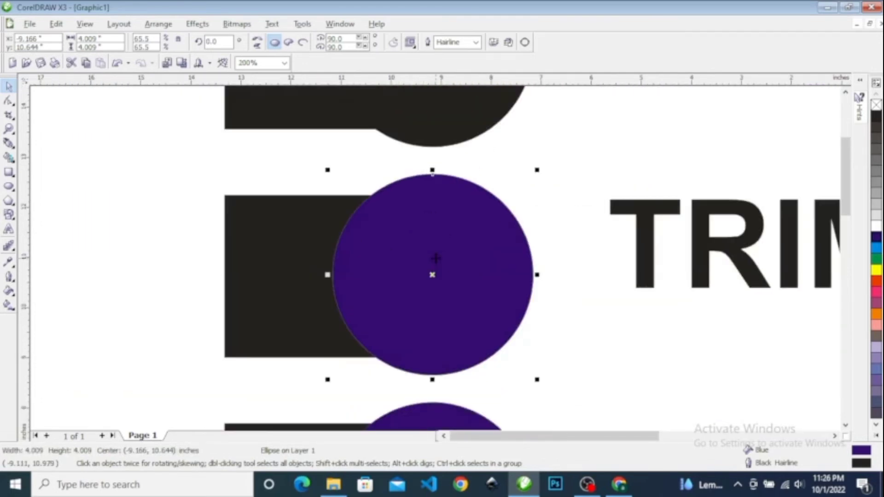
pyautogui.scroll(1, 436, 259)
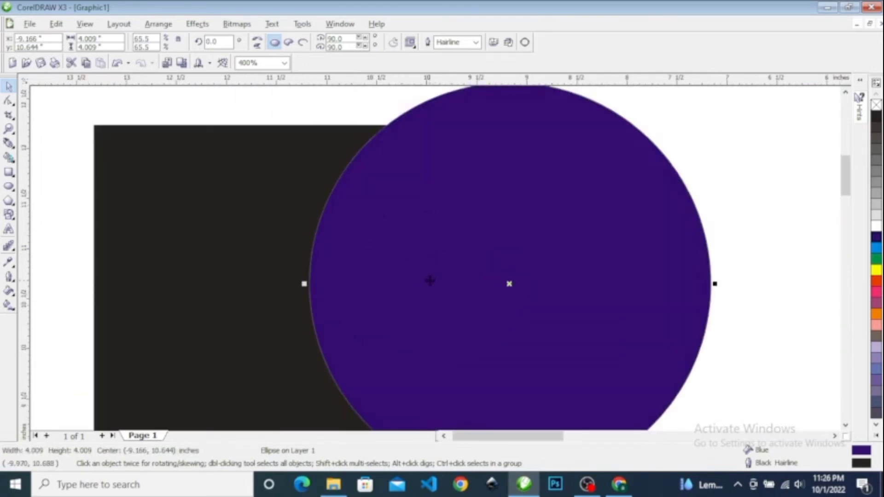
# Step: Move the second pair's blue circle about 0.4 inch right, leaving a thin gap beside the trimmed rectangle, and deselect it
pyautogui.press('Escape')
pyautogui.click(440, 269)
pyautogui.moveTo(420, 275); pyautogui.dragTo(460, 274)
pyautogui.scroll(-2, 430, 256)
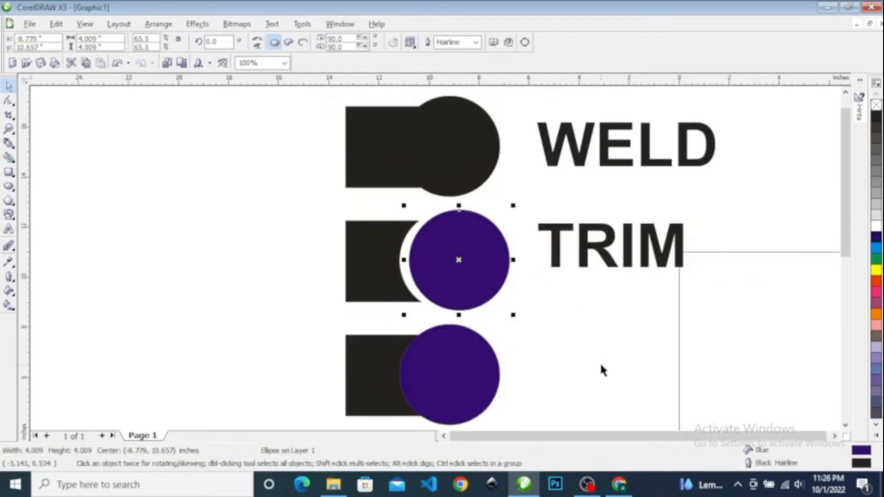
pyautogui.press('Escape')
# Step: Place a copy of the TRIM label directly below the original, beside the third rectangle-and-circle pair
pyautogui.click(846, 426)
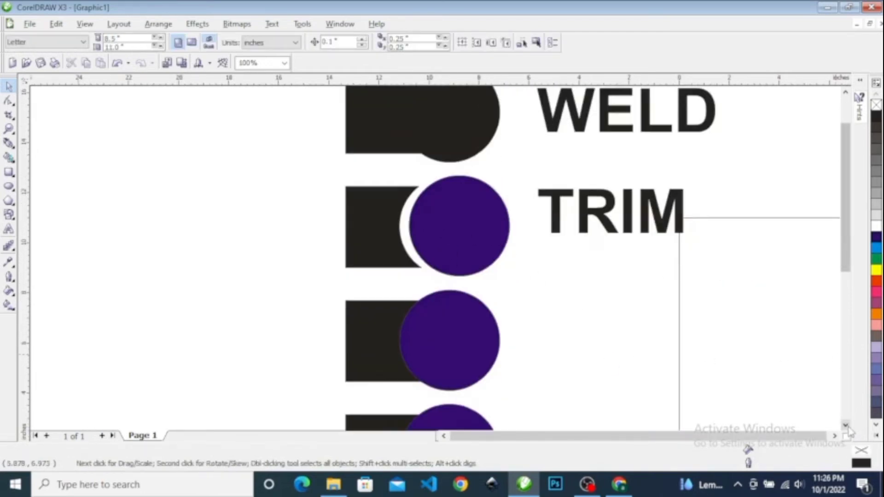
pyautogui.click(846, 426)
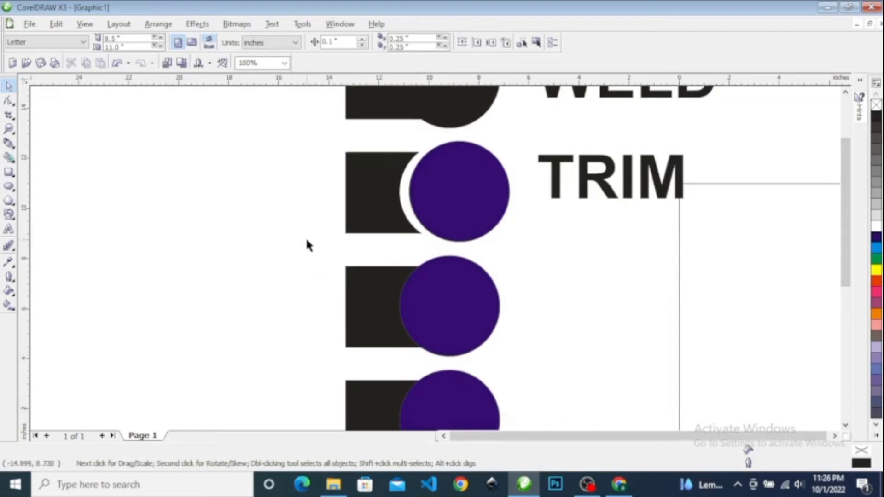
pyautogui.moveTo(308, 238); pyautogui.dragTo(599, 377)
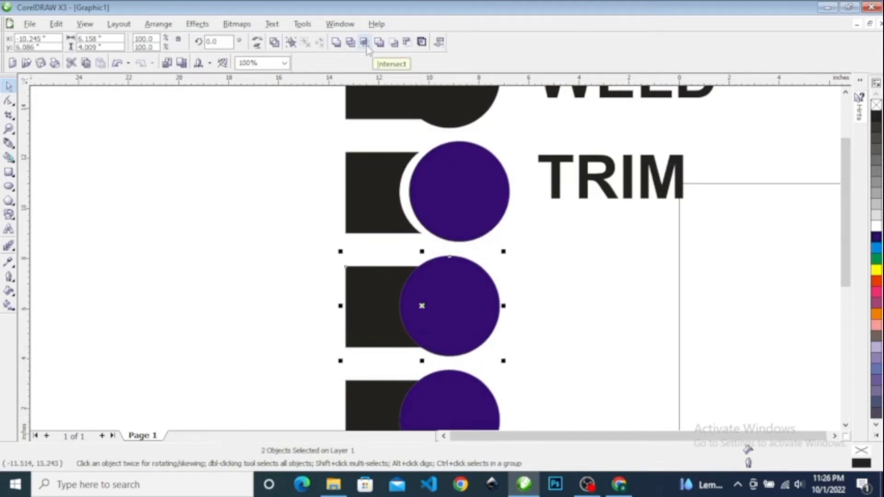
pyautogui.click(558, 192)
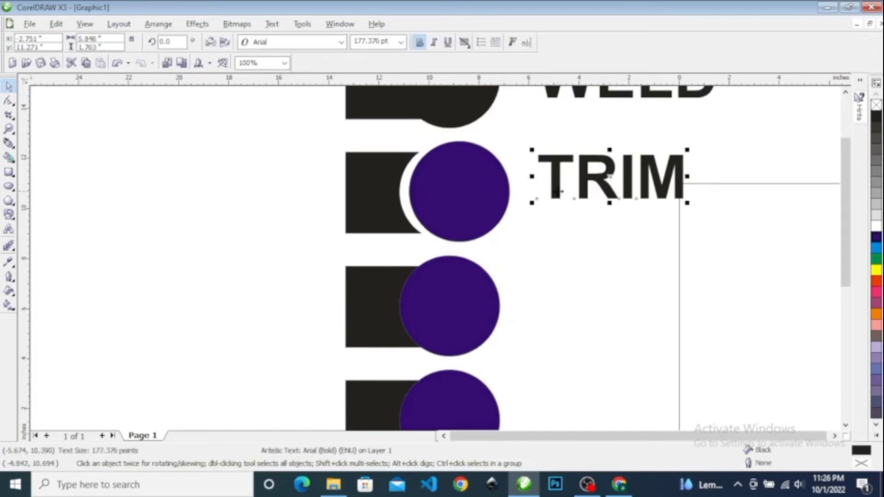
pyautogui.moveTo(563, 186)
pyautogui.mouseDown()
pyautogui.moveTo(557, 296)
pyautogui.moveTo(558, 192)
pyautogui.mouseUp()
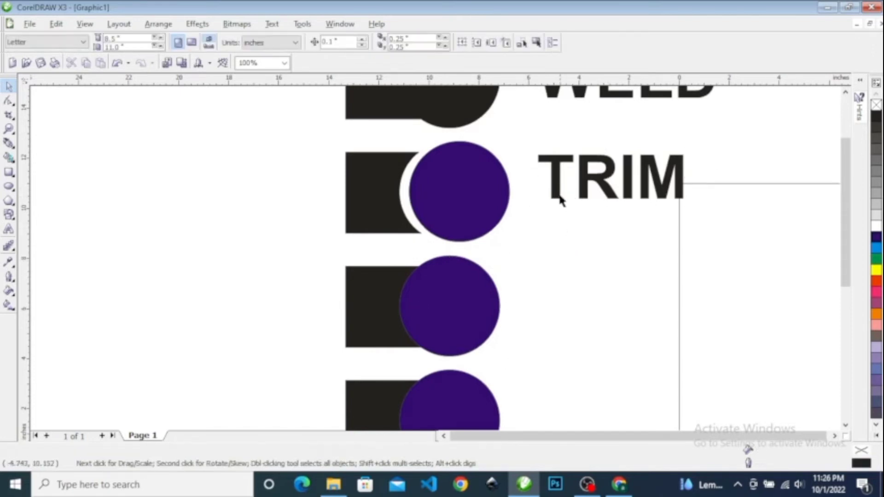
pyautogui.click(559, 187)
pyautogui.click(554, 299)
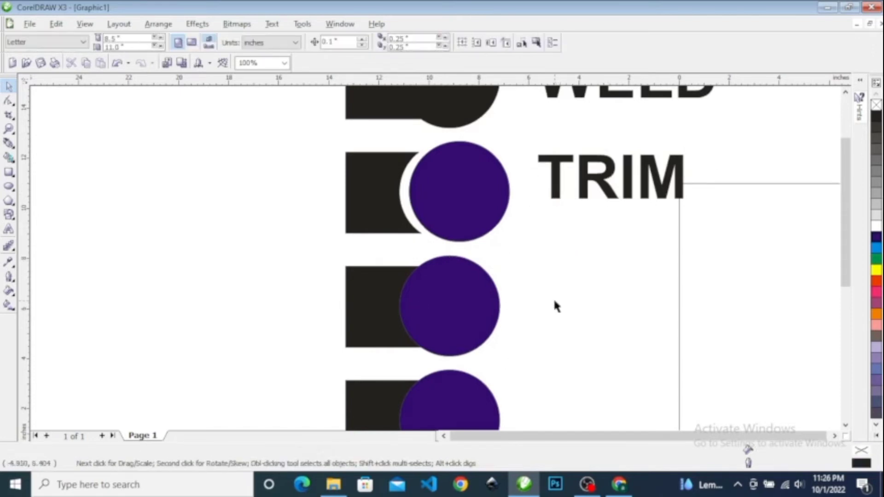
pyautogui.click(596, 184)
pyautogui.moveTo(595, 183); pyautogui.dragTo(594, 308)
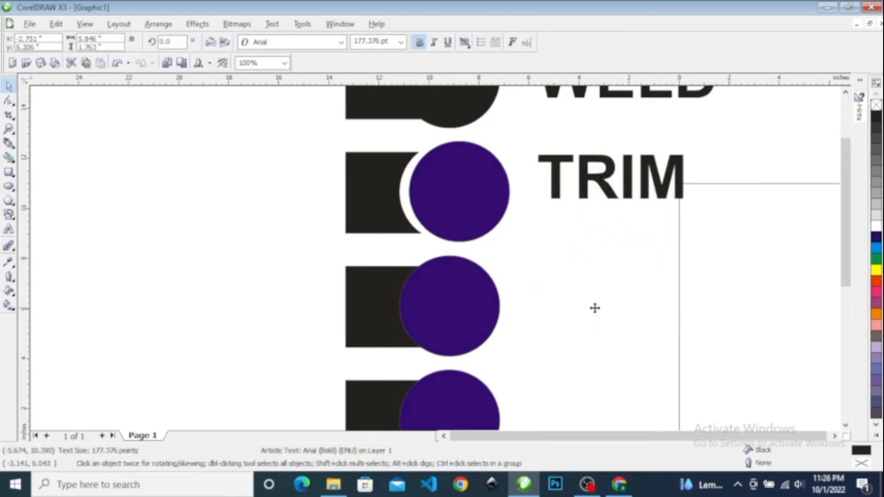
# Step: Change the copied label's text beside the third pair to "INTERSECT"
pyautogui.doubleClick(593, 308)
pyautogui.doubleClick(607, 303)
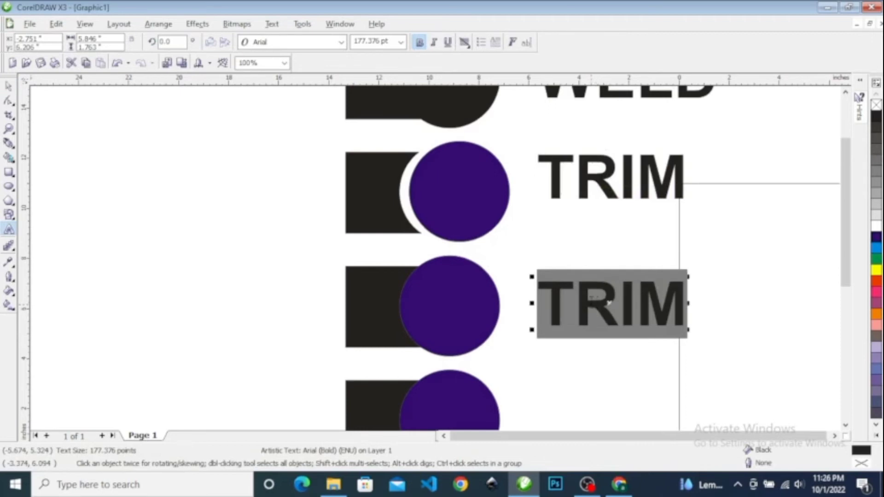
pyautogui.write('INTER')
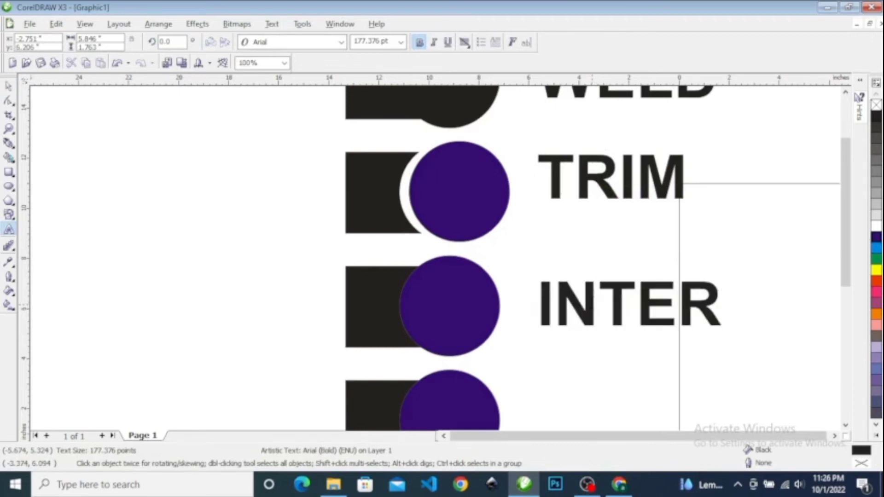
pyautogui.write('SECT')
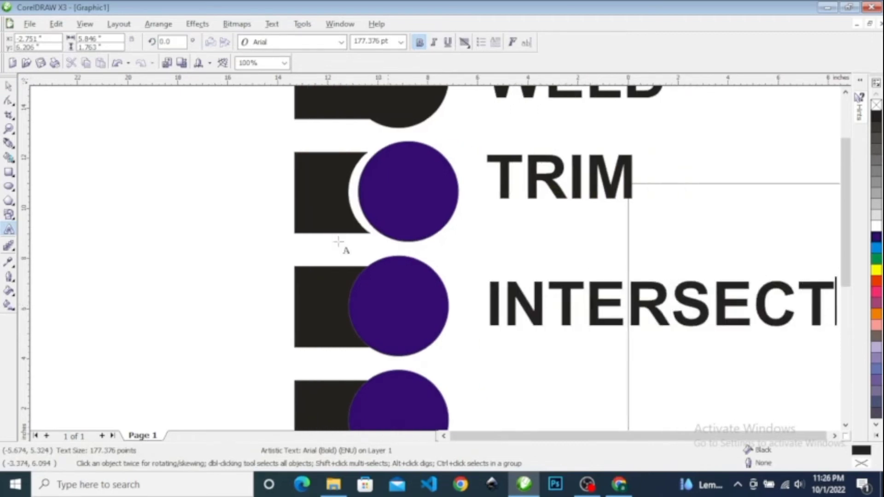
# Step: Intersect the third pair's rectangle and blue circle
pyautogui.click(8, 86)
pyautogui.moveTo(245, 241); pyautogui.dragTo(529, 368)
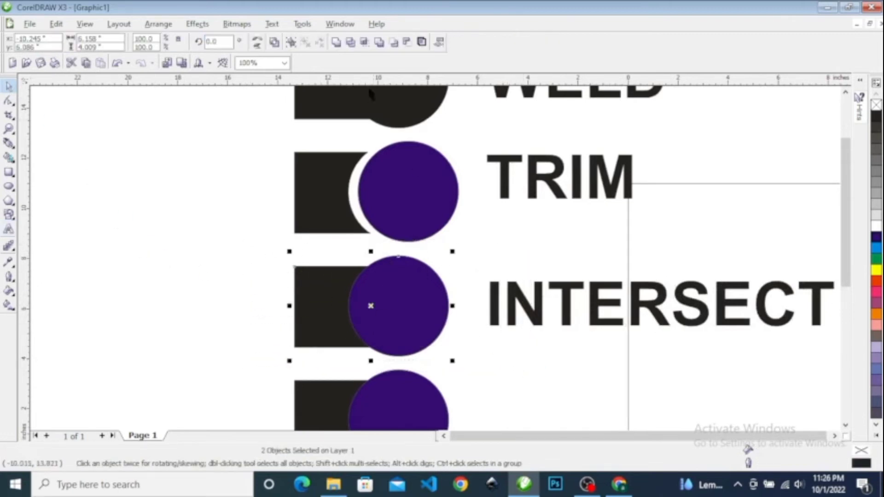
pyautogui.click(364, 43)
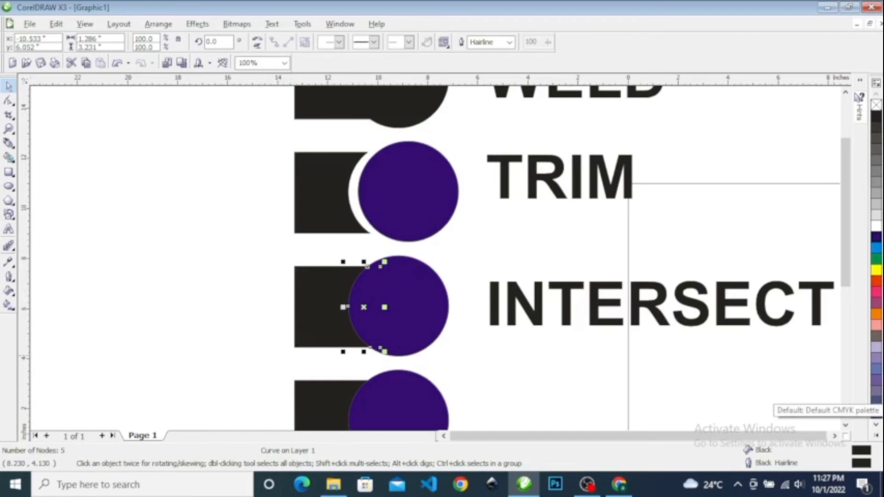
# Step: Bring the third pair's intersection piece to the front, fill it green, and deselect it
pyautogui.hotkey('shift', 'pageup')
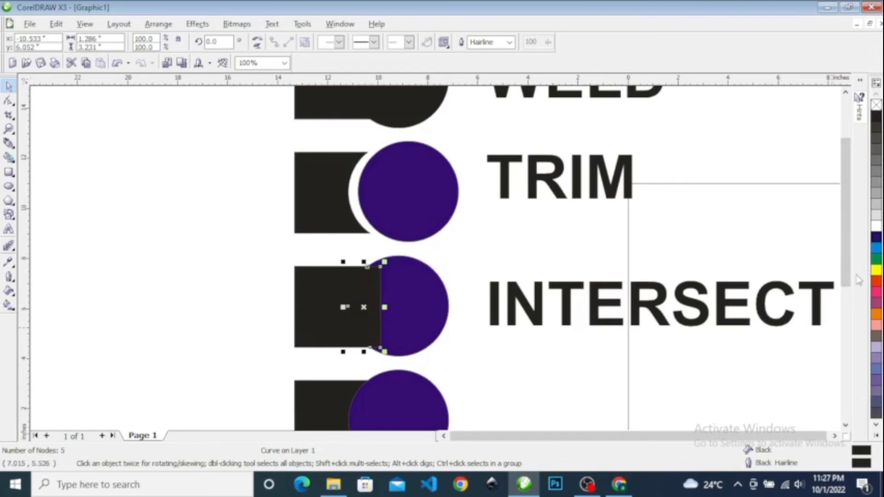
pyautogui.click(876, 258)
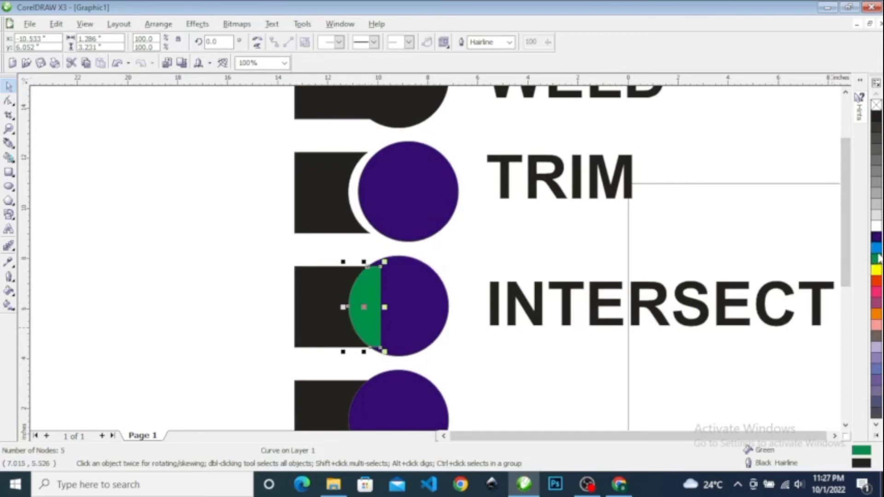
pyautogui.click(206, 253)
# Step: Inspect the green overlap piece, move it about 3 inches right off the rectangle, and undo the move
pyautogui.scroll(1, 469, 304)
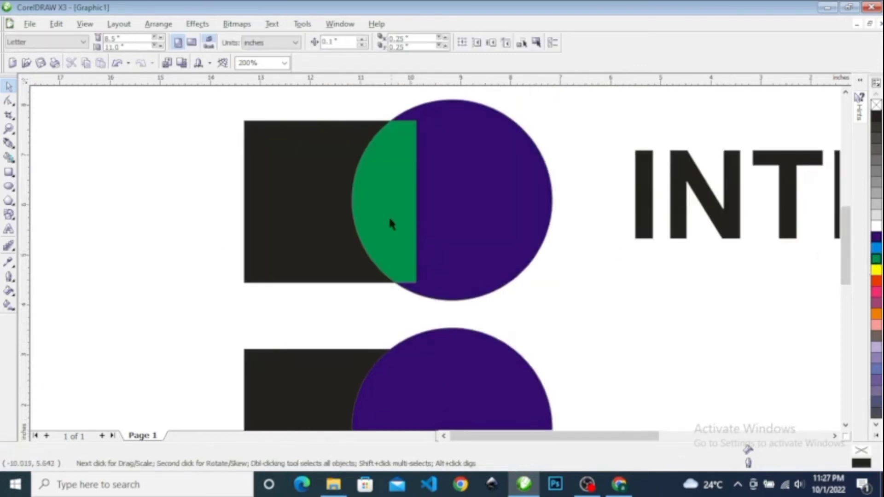
pyautogui.scroll(1, 463, 330)
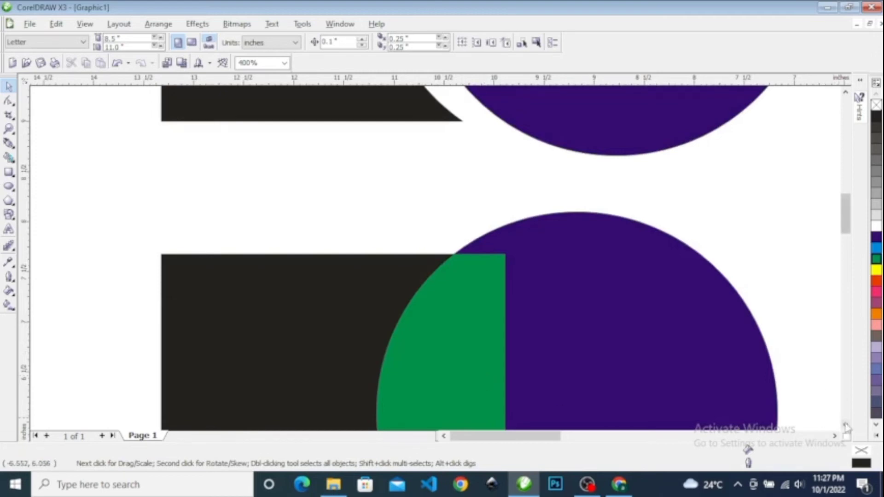
pyautogui.moveTo(845, 423); pyautogui.dragTo(845, 424)
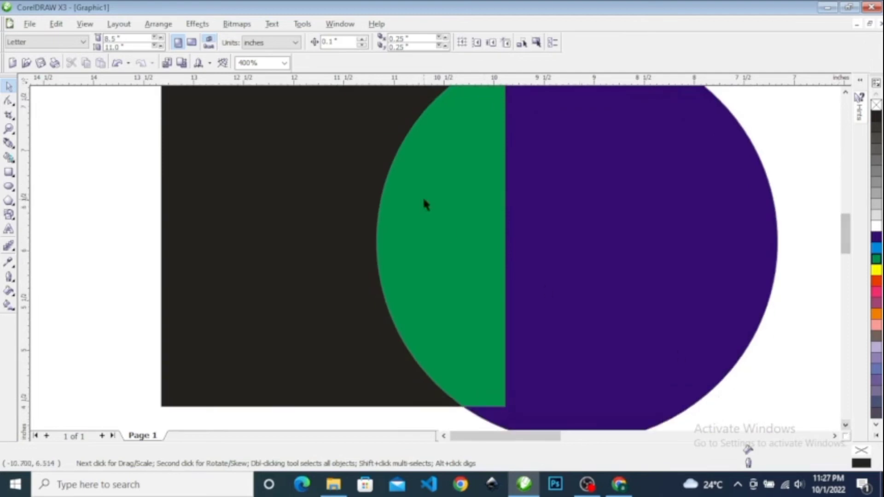
pyautogui.scroll(-1, 428, 230)
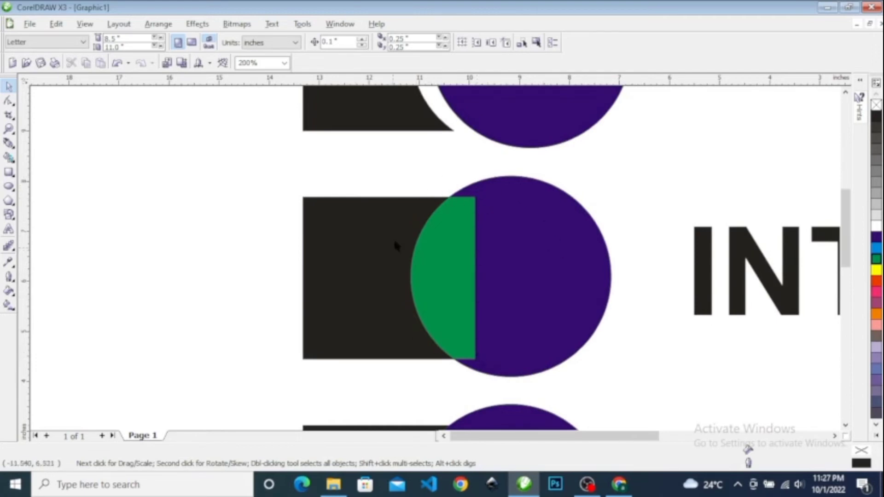
pyautogui.click(441, 250)
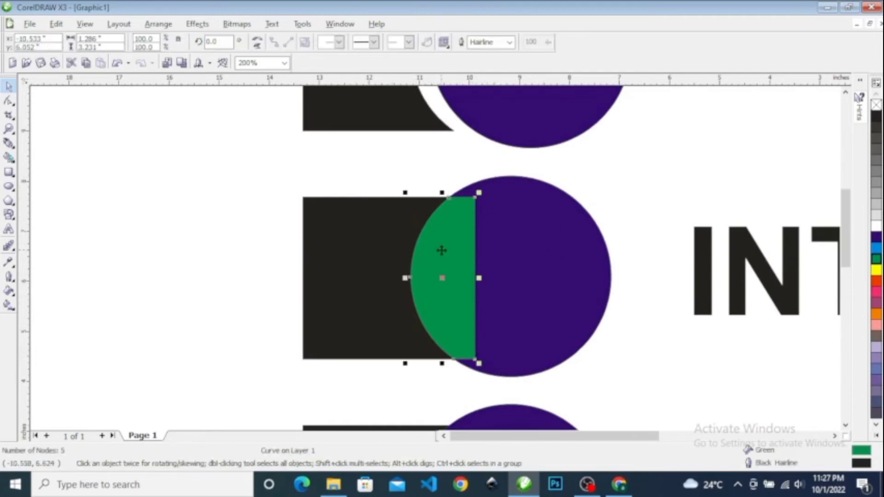
pyautogui.moveTo(442, 250); pyautogui.dragTo(594, 240)
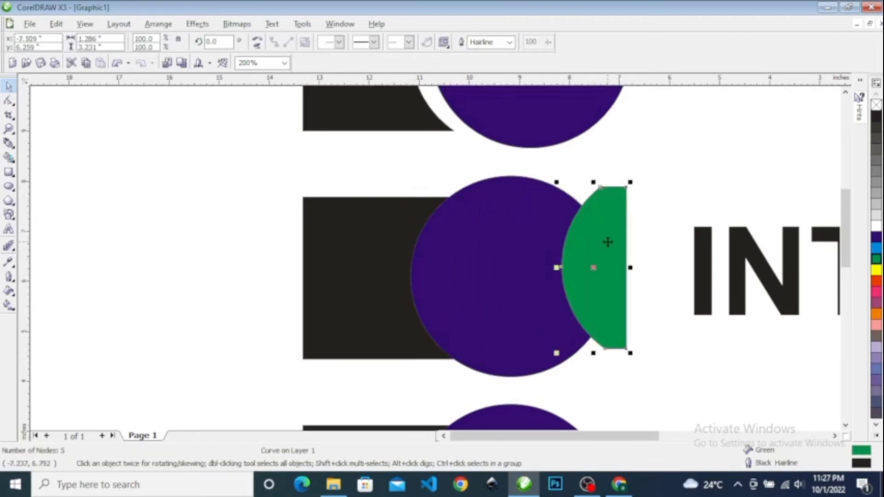
pyautogui.hotkey('ctrl', 'z')
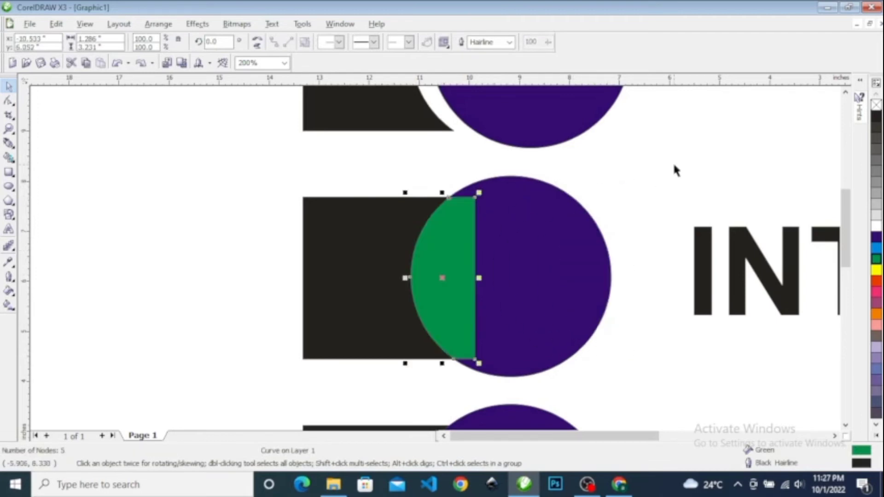
pyautogui.click(672, 162)
pyautogui.scroll(-2, 525, 200)
pyautogui.scroll(2, 436, 265)
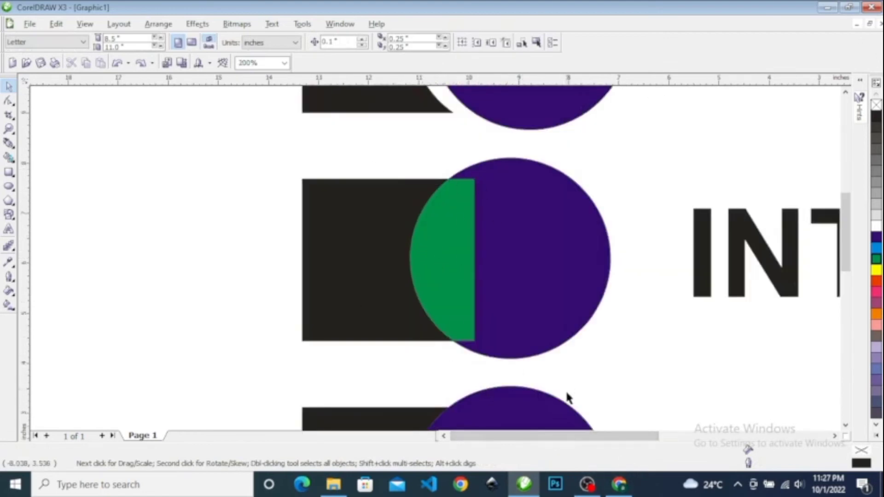
# Step: Switch to Chrome and search Google Images for "logo master card"
pyautogui.click(619, 484)
pyautogui.scroll(4, 299, 238)
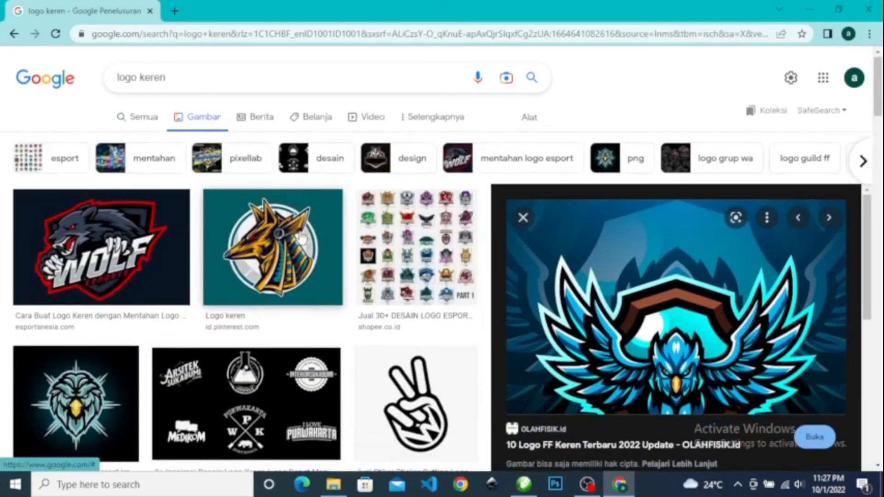
pyautogui.moveTo(178, 79); pyautogui.dragTo(142, 79)
pyautogui.write('mast')
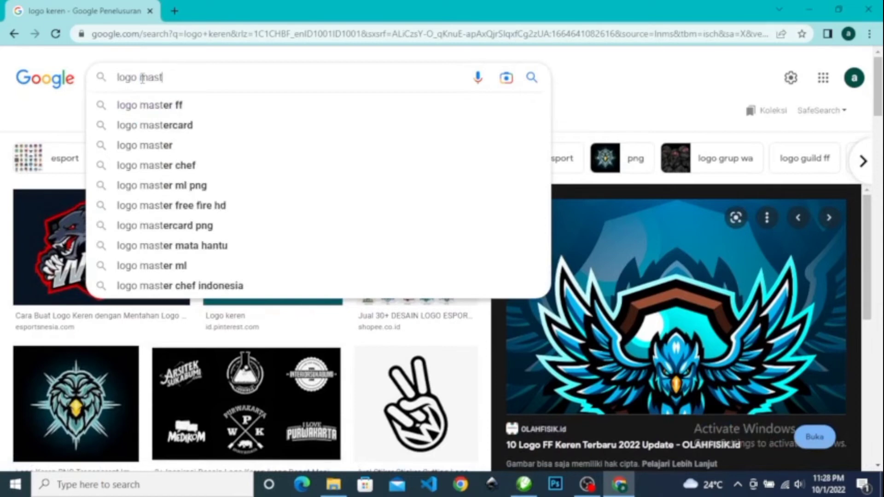
pyautogui.write('er card')
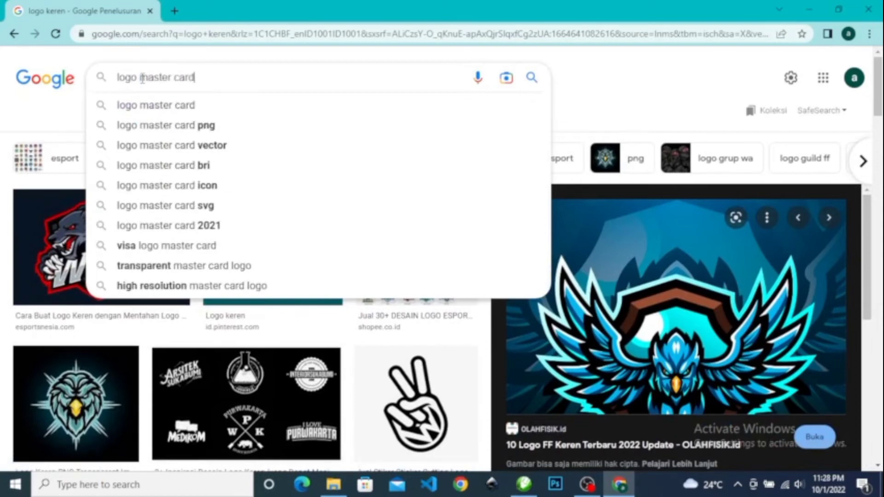
pyautogui.press('Return')
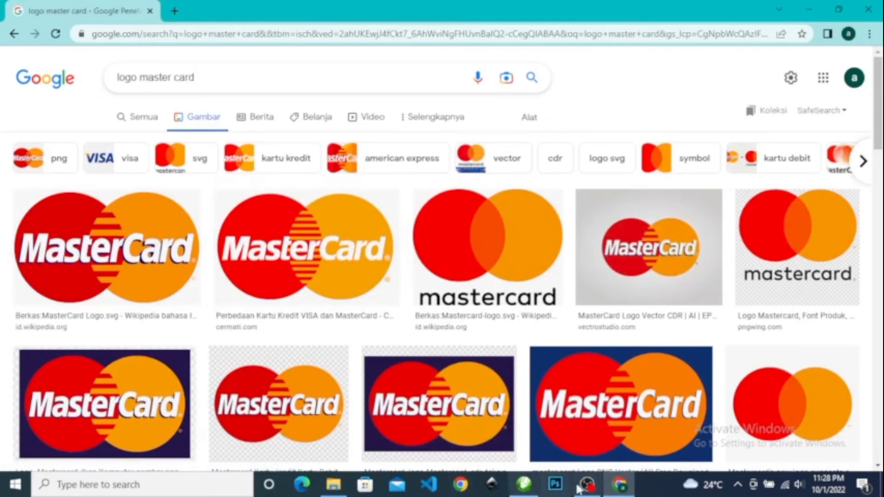
# Step: Switch back to CorelDRAW and copy the INTERSECT label down beside the fourth rectangle-and-circle pair
pyautogui.click(524, 484)
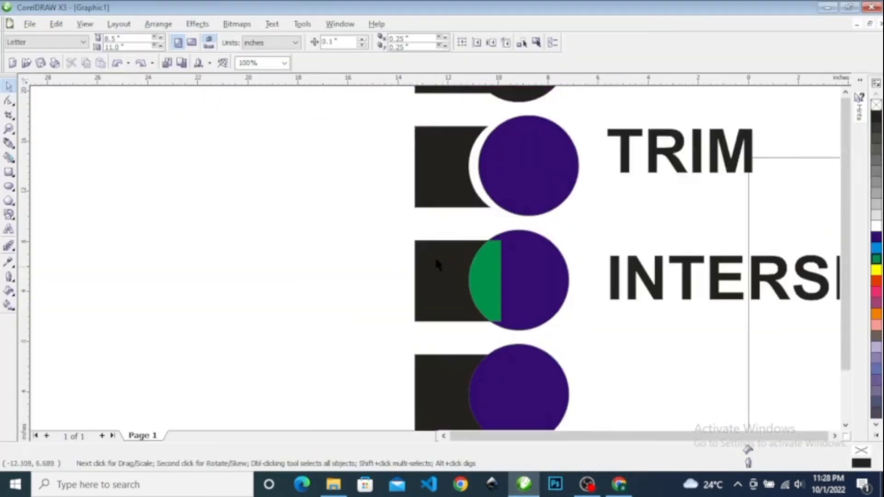
pyautogui.scroll(-3, 434, 256)
pyautogui.scroll(3, 491, 302)
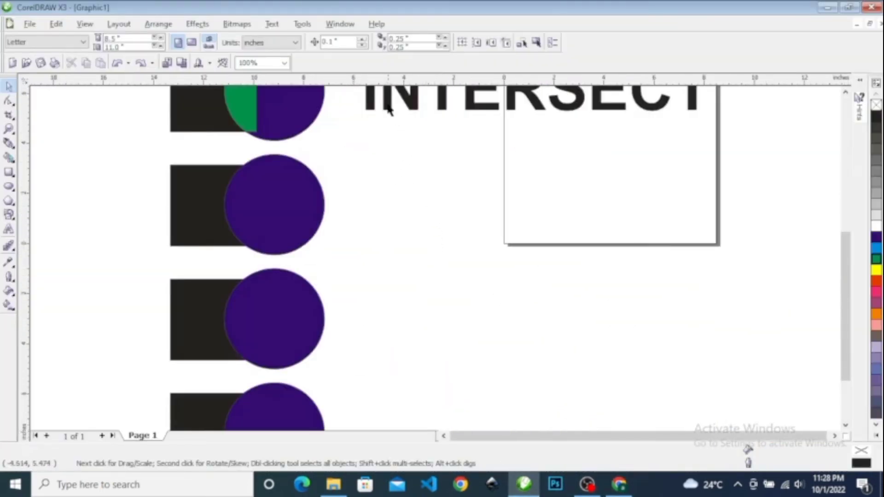
pyautogui.moveTo(385, 107); pyautogui.dragTo(383, 220)
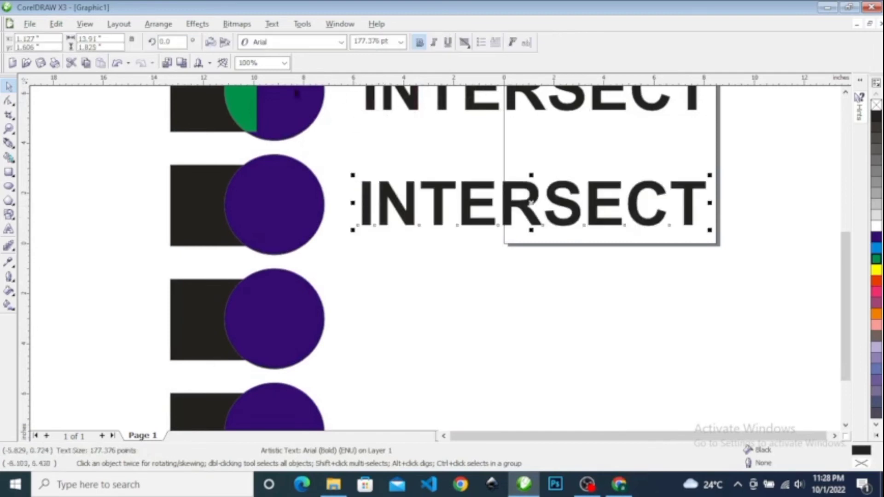
# Step: Apply Simplify to the fourth pair's rectangle and blue circle, and clear the selection
pyautogui.click(54, 170)
pyautogui.moveTo(99, 142); pyautogui.dragTo(369, 263)
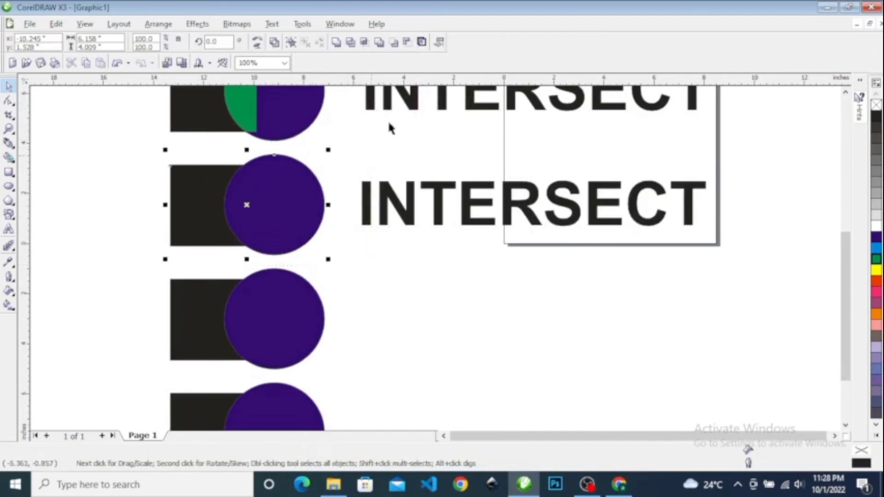
pyautogui.click(382, 46)
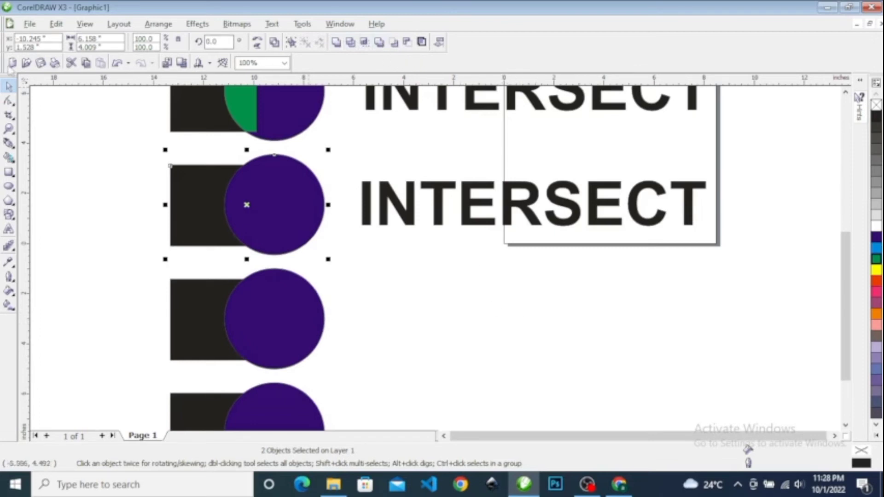
pyautogui.click(10, 102)
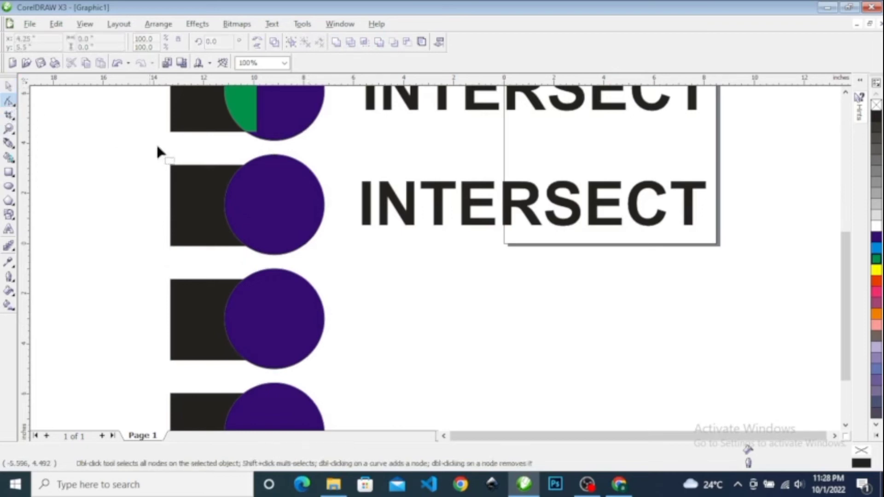
pyautogui.click(9, 87)
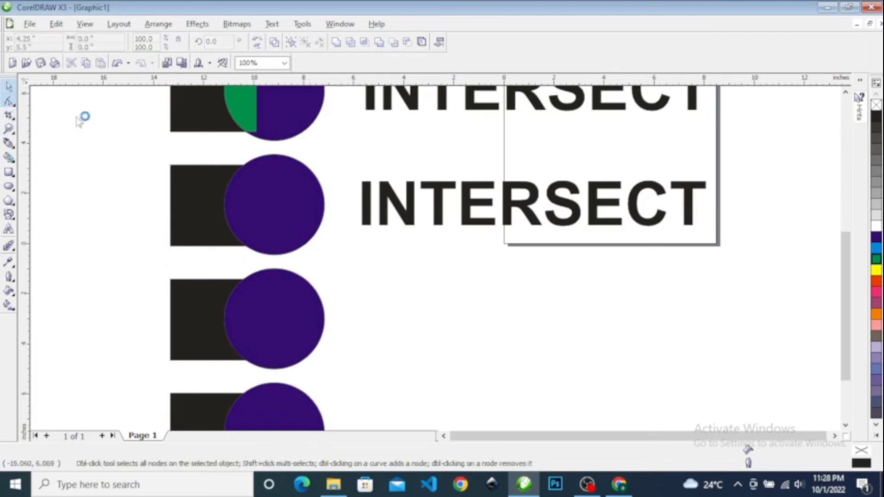
# Step: Move the fourth pair's blue circle away from the rectangle to expose the cutout, and undo the last move
pyautogui.click(280, 211)
pyautogui.moveTo(281, 213); pyautogui.dragTo(298, 198)
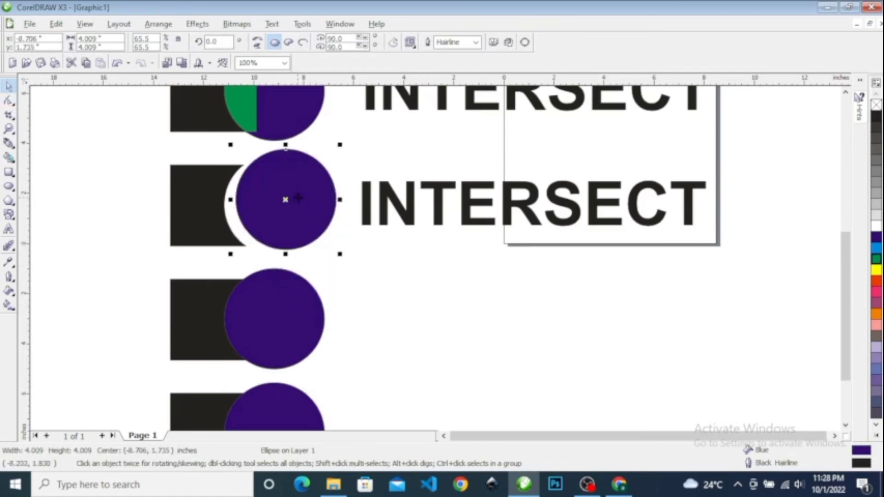
pyautogui.hotkey('ctrl', 'z')
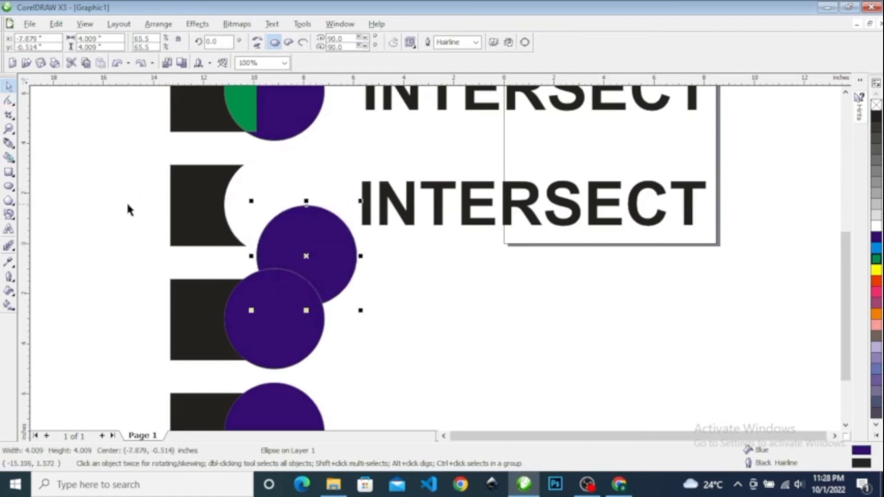
# Step: Restore the fourth pair's circle, move its cut rectangle away to show the cutout, and undo that move
pyautogui.hotkey('ctrl', 'z')
pyautogui.click(193, 210)
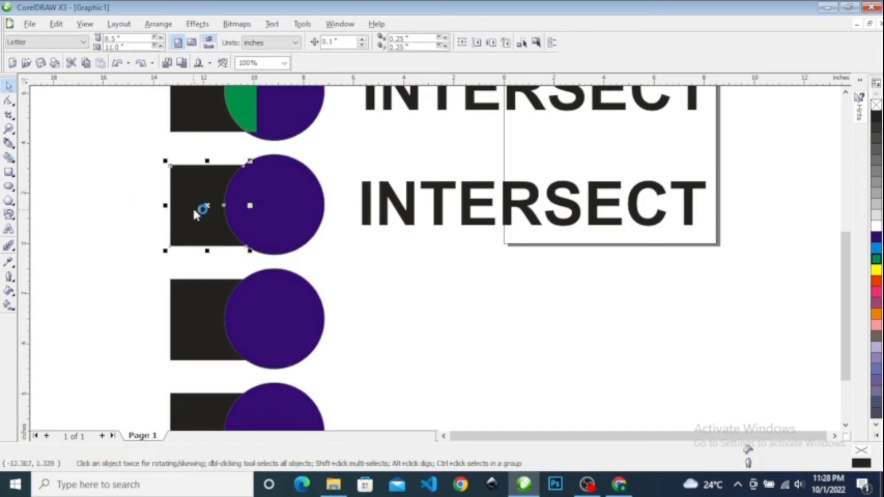
pyautogui.moveTo(194, 210); pyautogui.dragTo(103, 195)
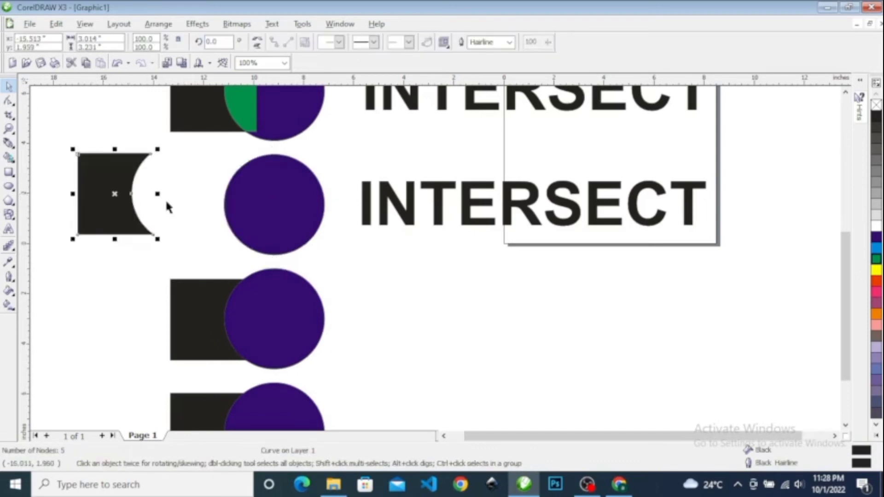
pyautogui.hotkey('ctrl', 'z')
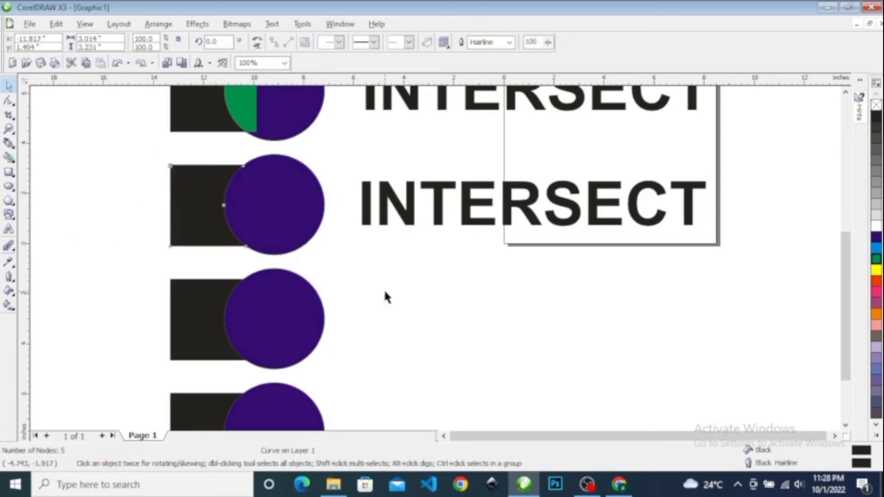
# Step: Change the INTERSECT label beside the fourth rectangle-and-circle pair to SIMPLIFY and clear the selection
pyautogui.click(385, 296)
pyautogui.click(408, 224)
pyautogui.doubleClick(420, 202)
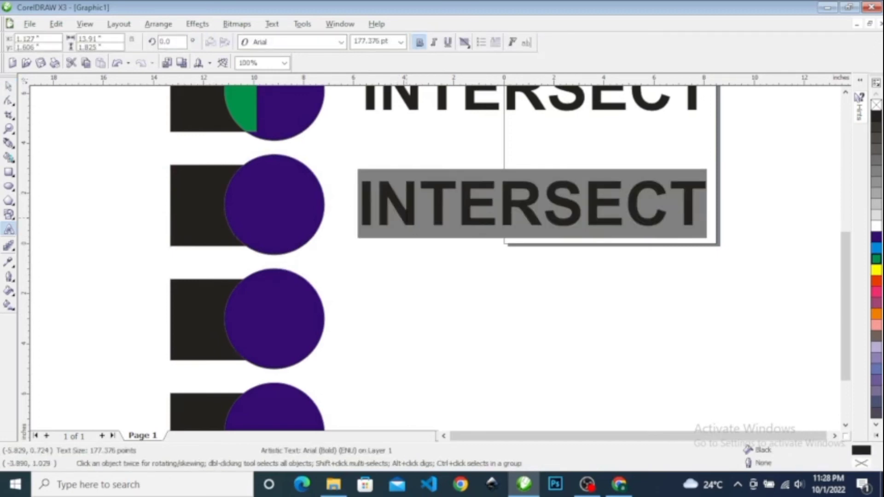
pyautogui.write('SIMPLI')
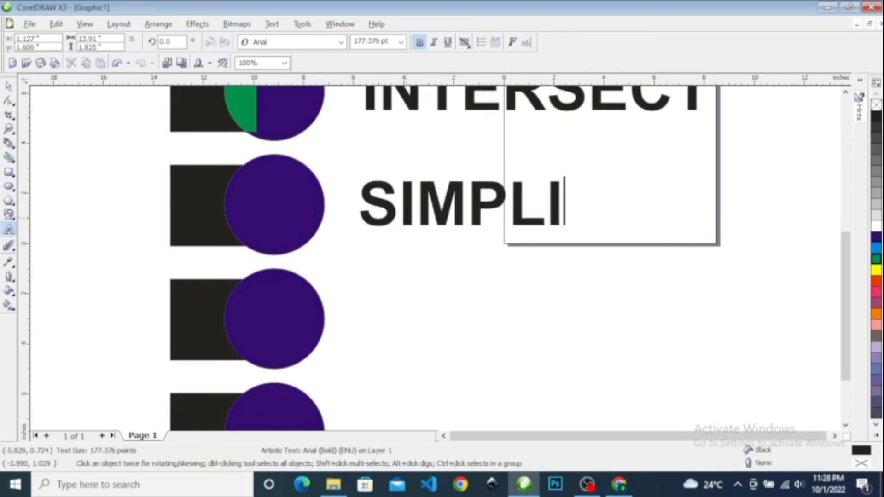
pyautogui.write('FY')
pyautogui.hotkey('ctrl', 'space')
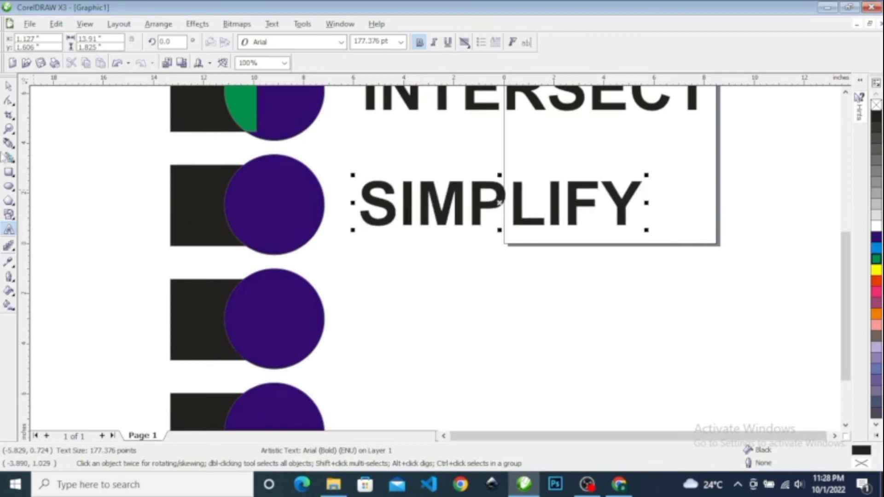
pyautogui.click(88, 165)
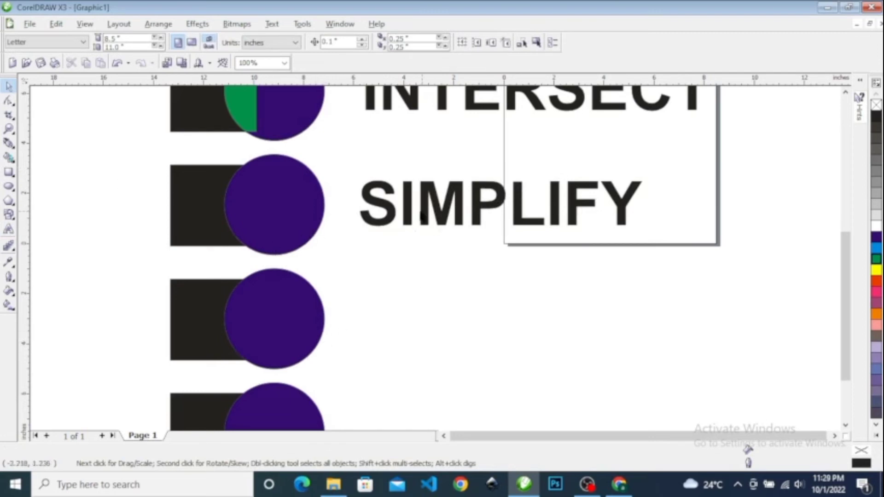
# Step: Copy the SIMPLIFY label down beside the fifth rectangle-and-circle pair and clear the selection
pyautogui.moveTo(409, 217); pyautogui.dragTo(403, 336)
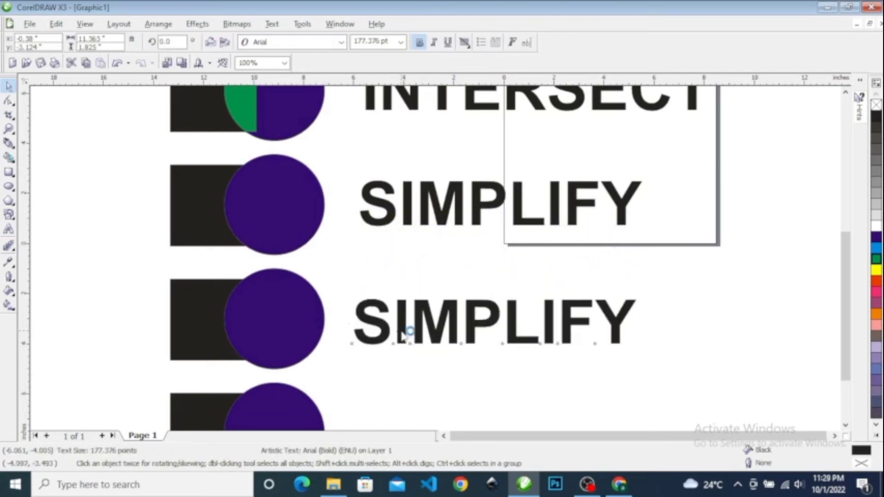
pyautogui.doubleClick(403, 336)
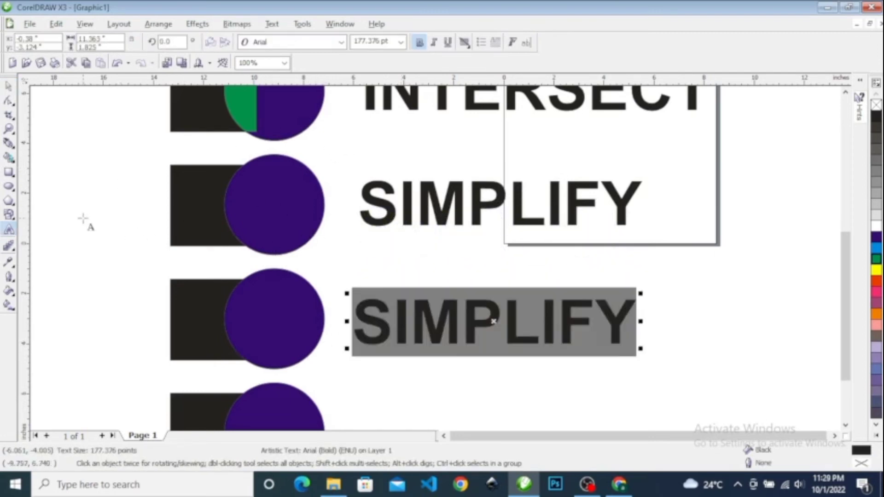
pyautogui.click(76, 221)
pyautogui.click(8, 86)
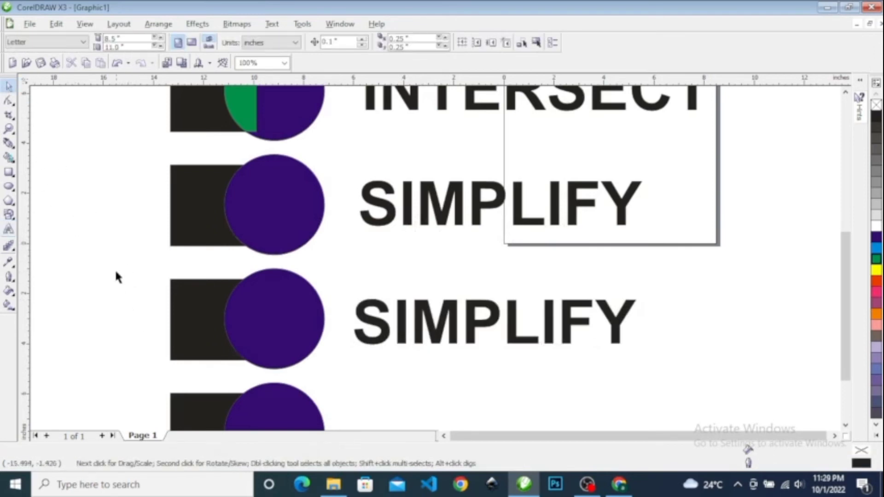
# Step: Apply Front Minus Back to the fifth pair's rectangle and blue circle
pyautogui.moveTo(121, 257); pyautogui.dragTo(369, 376)
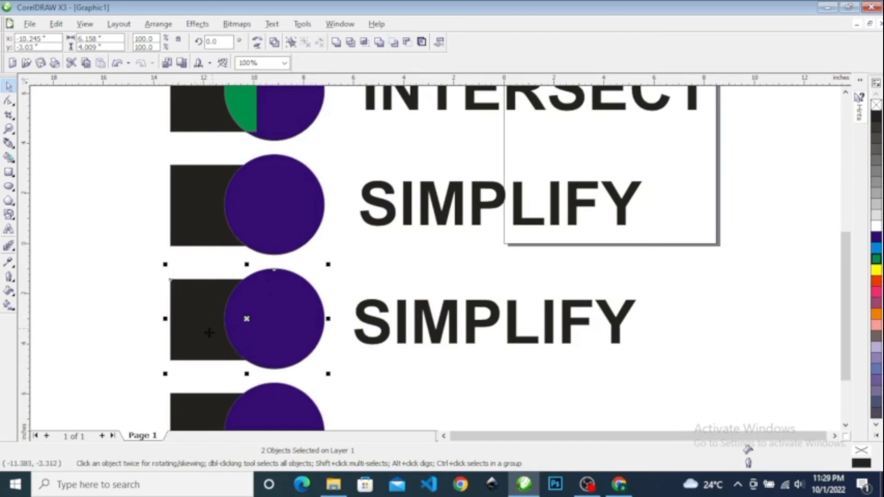
pyautogui.click(394, 43)
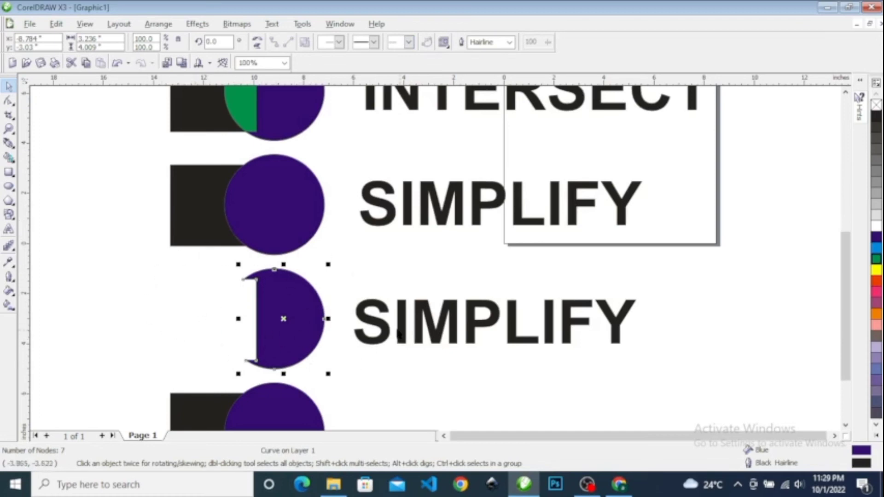
# Step: Replace the text of the label beside the fifth shape with FMB
pyautogui.doubleClick(372, 325)
pyautogui.hotkey('ctrl', 'a')
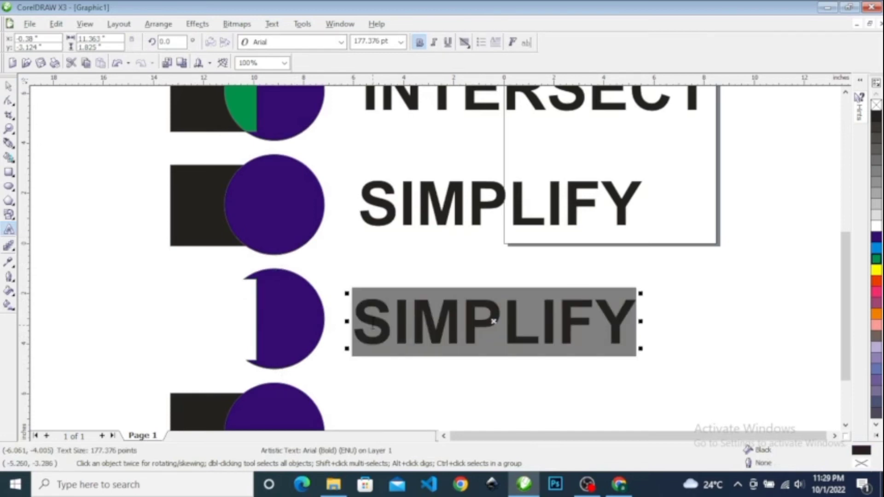
pyautogui.write('fr')
pyautogui.press('BackSpace')
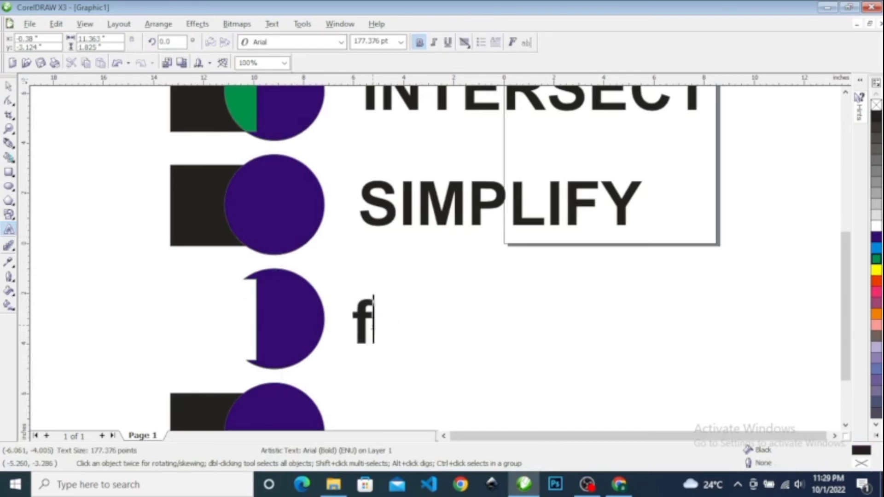
pyautogui.write('m')
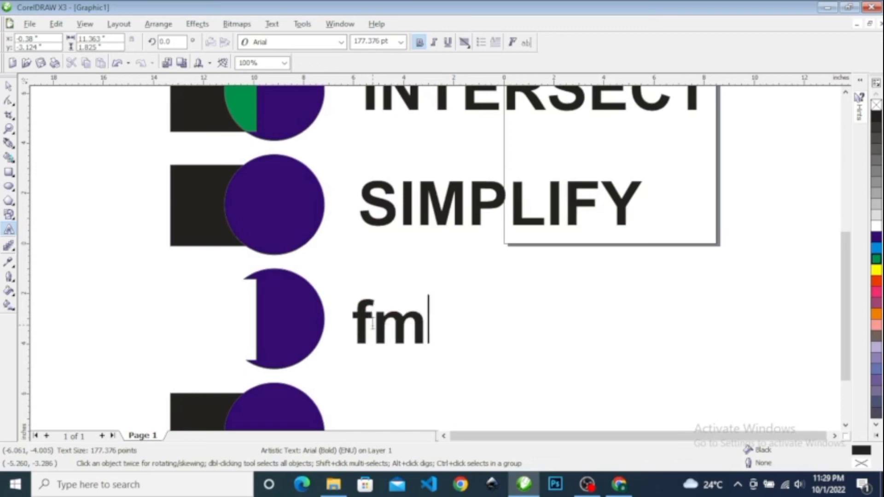
pyautogui.press('BackSpace')
pyautogui.press('BackSpace')
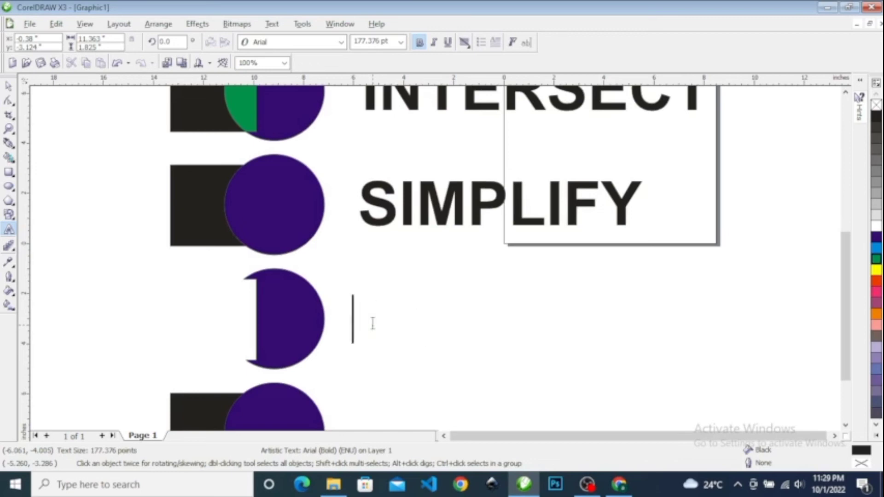
pyautogui.write('FMB')
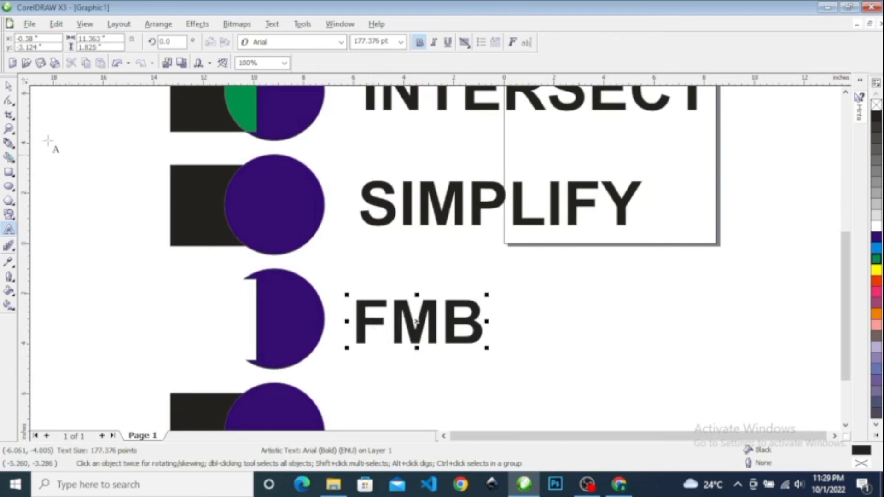
pyautogui.click(9, 86)
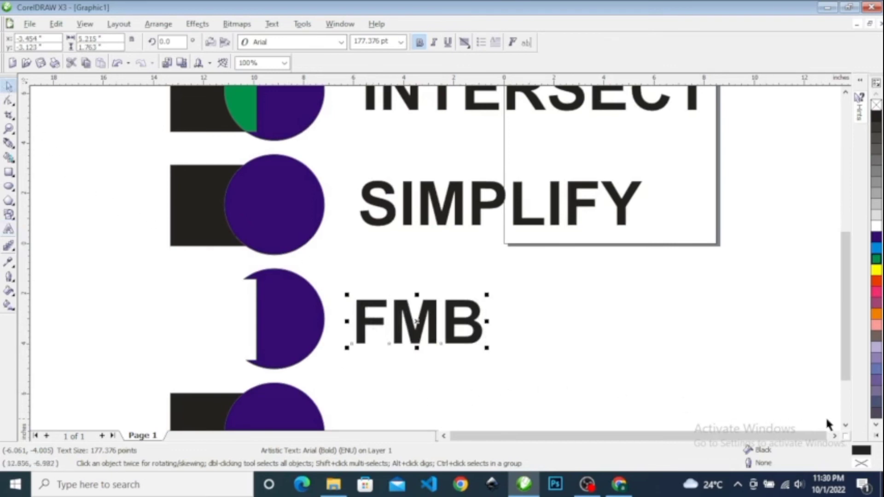
# Step: Apply Back Minus Front to the sixth pair's rectangle and blue circle, and clear the selection
pyautogui.scroll(-2, 827, 423)
pyautogui.click(91, 392)
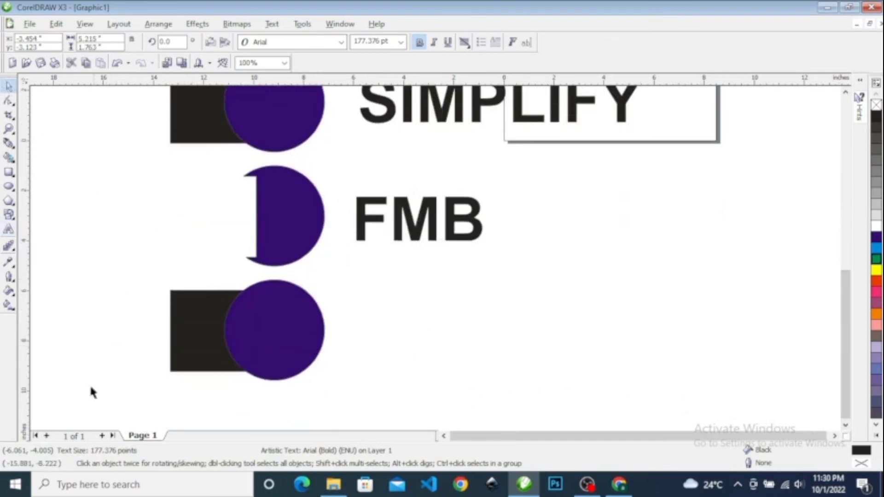
pyautogui.moveTo(85, 415); pyautogui.dragTo(370, 262)
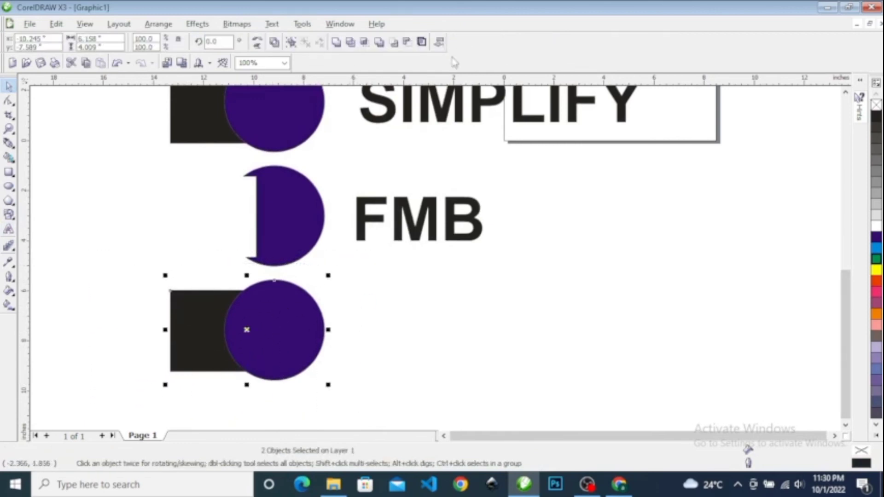
pyautogui.click(408, 46)
pyautogui.click(368, 281)
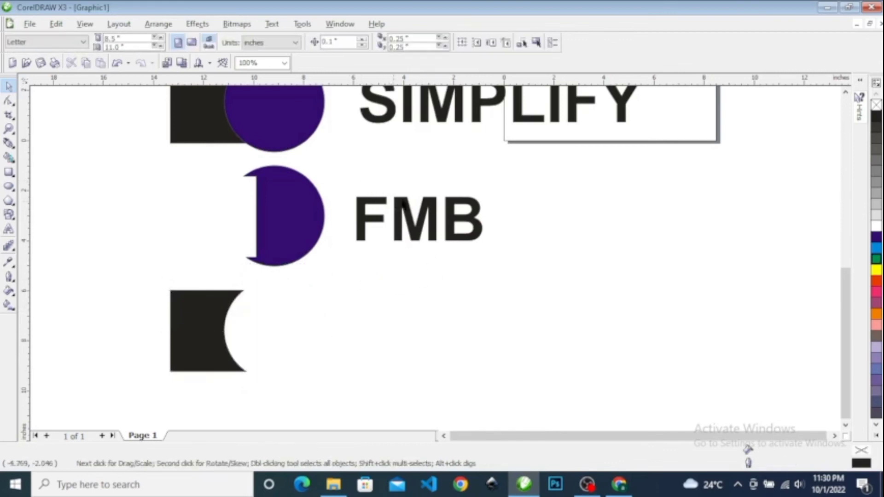
# Step: Copy the FMB label down beside the sixth shape and change the copy's text to BMF
pyautogui.moveTo(376, 225); pyautogui.dragTo(378, 326)
pyautogui.rightClick(378, 327)
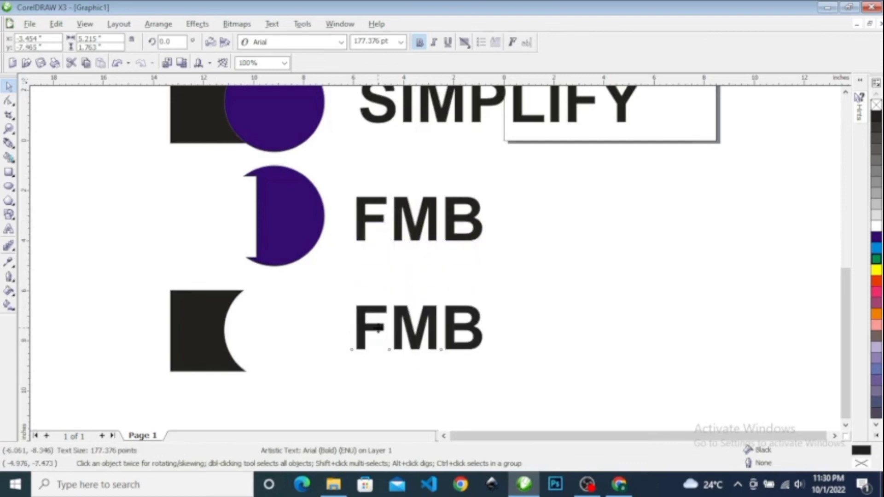
pyautogui.press('F8')
pyautogui.write('BNM')
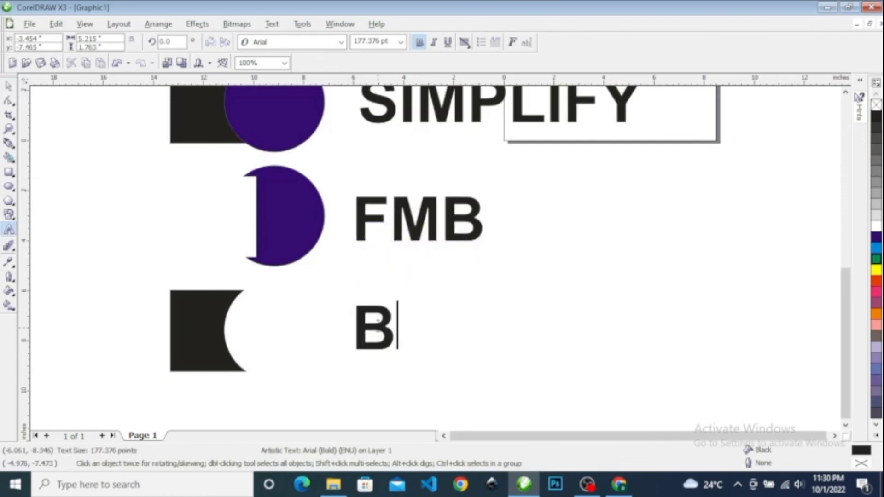
pyautogui.press('BackSpace')
pyautogui.press('BackSpace')
pyautogui.write('MF')
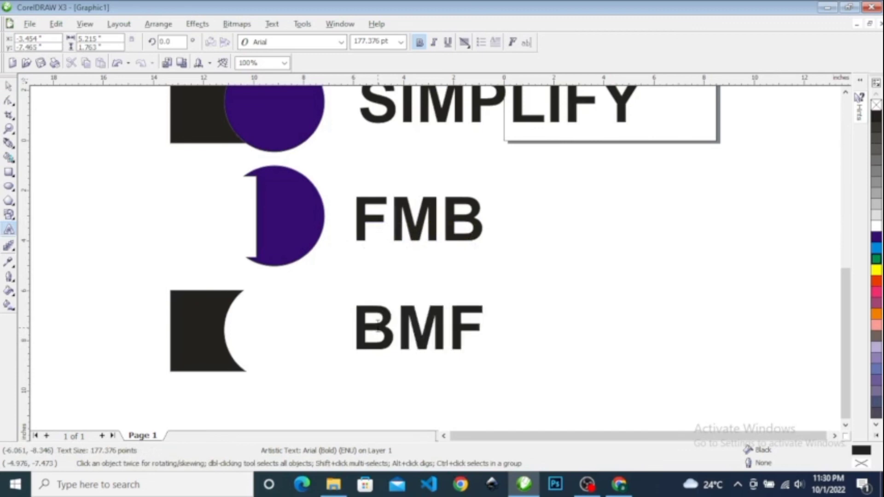
pyautogui.click(8, 88)
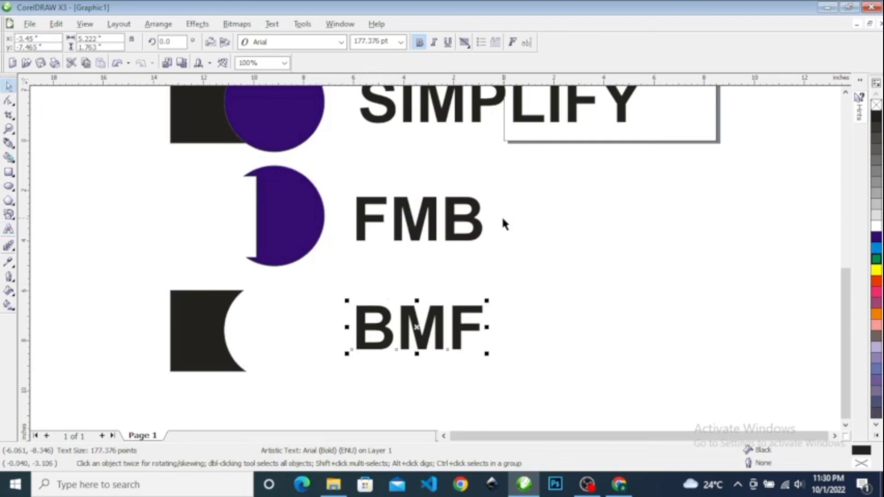
# Step: Move the SIMPLIFY pair's blue circle away from its rectangle to show the cutout, undo the move, and clear the selection
pyautogui.press('F4')
pyautogui.click(187, 184)
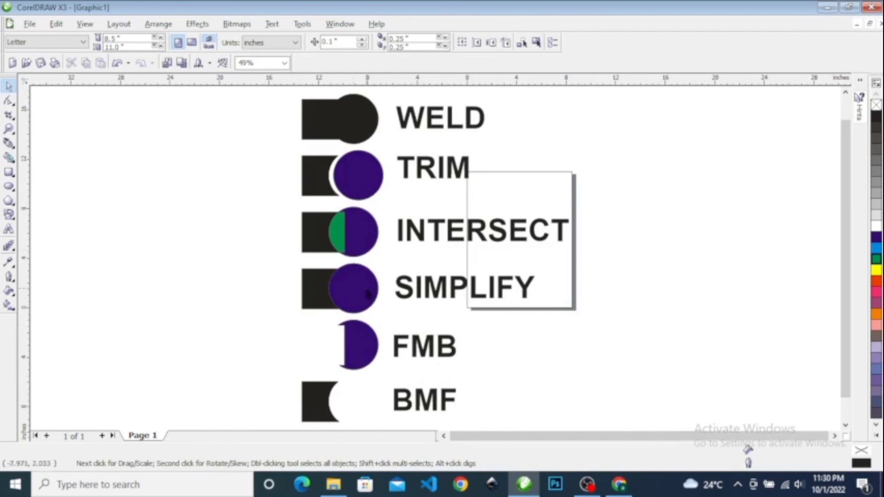
pyautogui.moveTo(366, 298)
pyautogui.mouseDown()
pyautogui.moveTo(402, 298)
pyautogui.moveTo(364, 298)
pyautogui.mouseUp()
pyautogui.hotkey('ctrl', 'z')
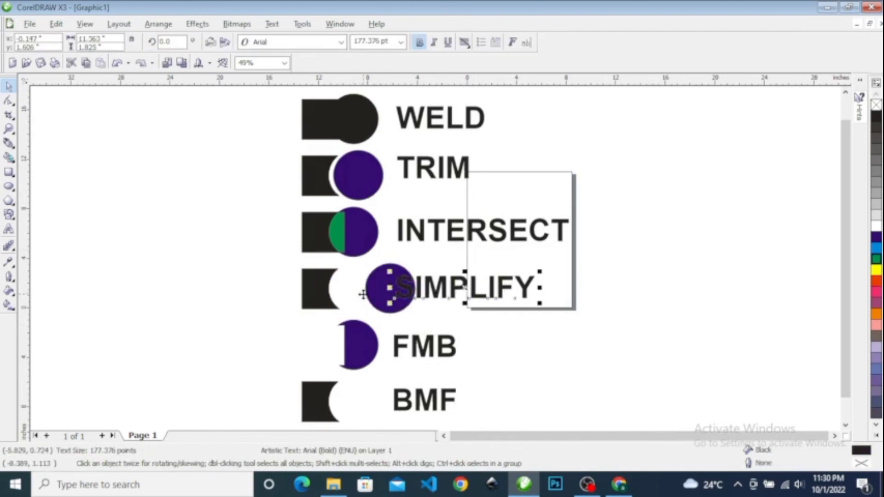
pyautogui.hotkey('ctrl', 'z')
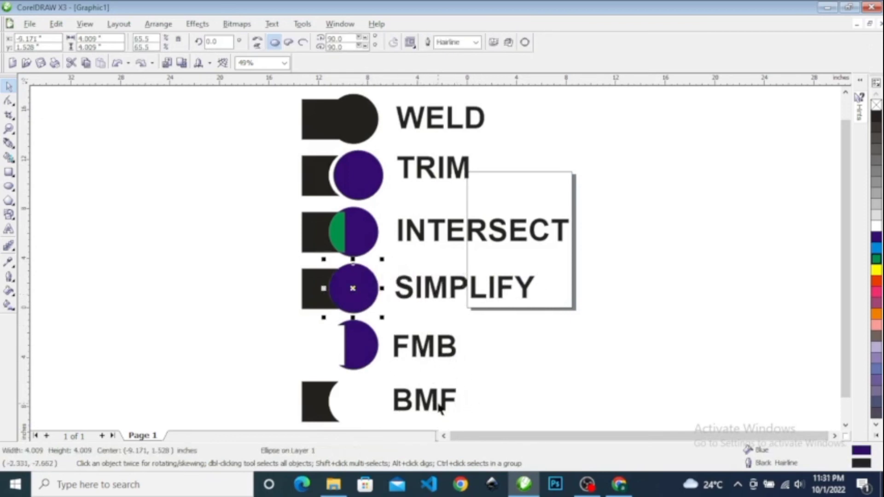
pyautogui.click(277, 337)
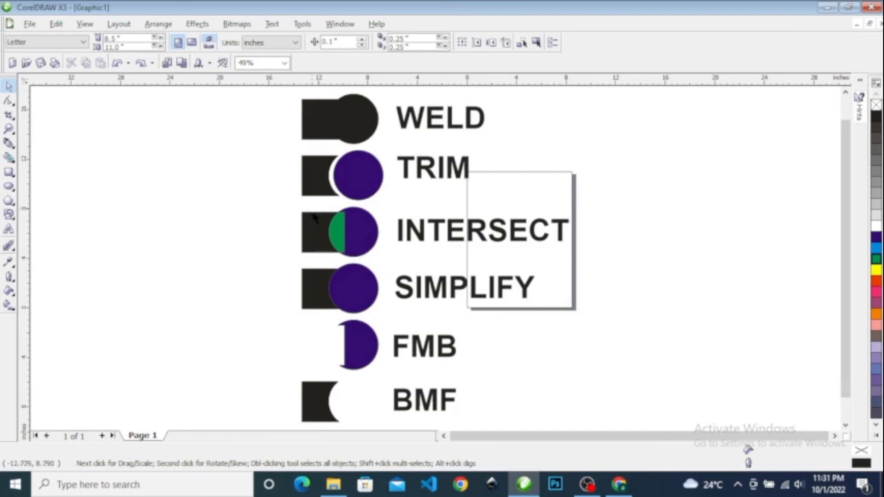
pyautogui.click(336, 233)
pyautogui.click(181, 219)
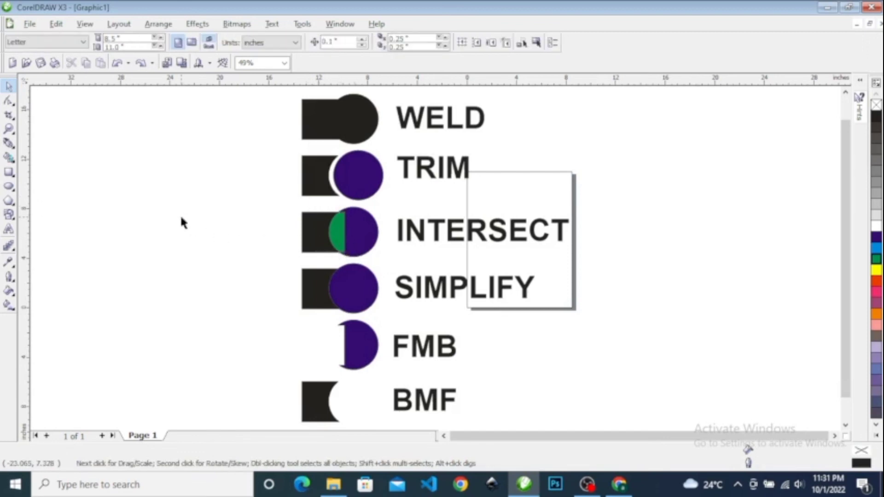